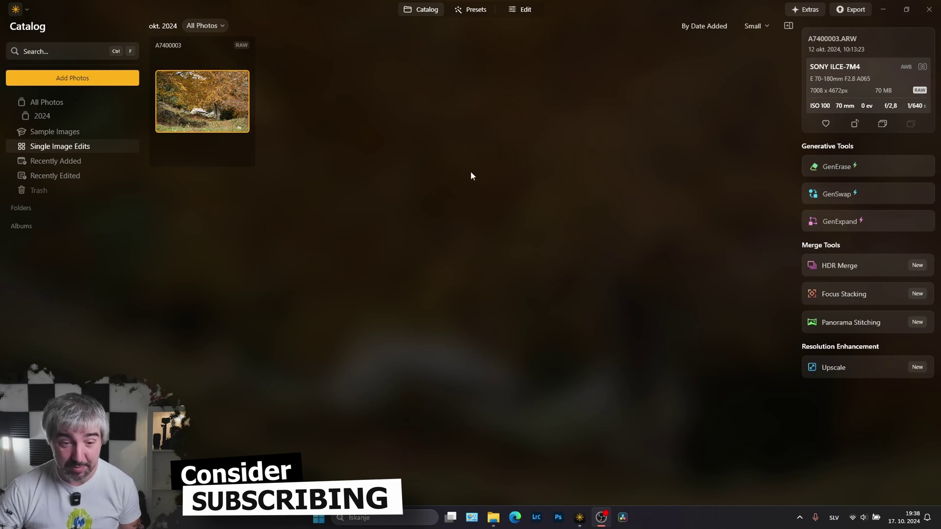
- Cycle through the Presets and Edit views and return to the Catalog
left_click(426, 11)
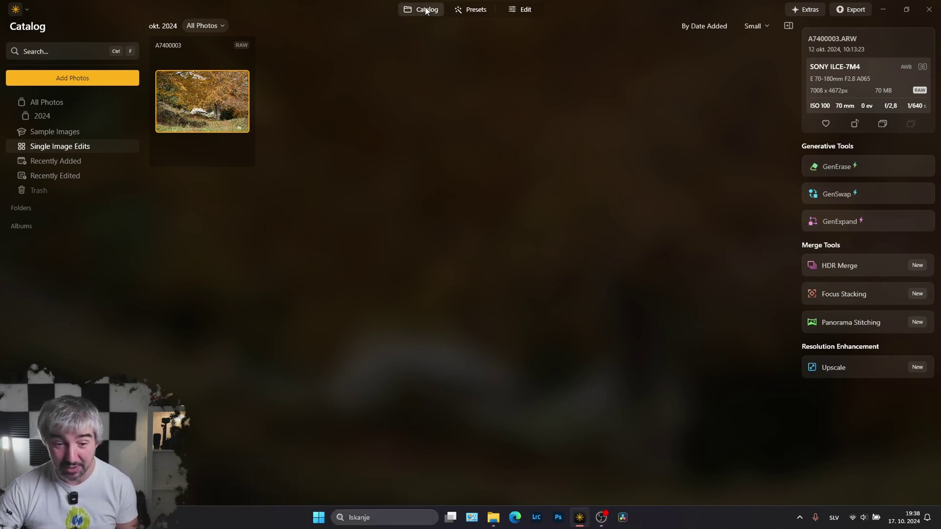
left_click(458, 10)
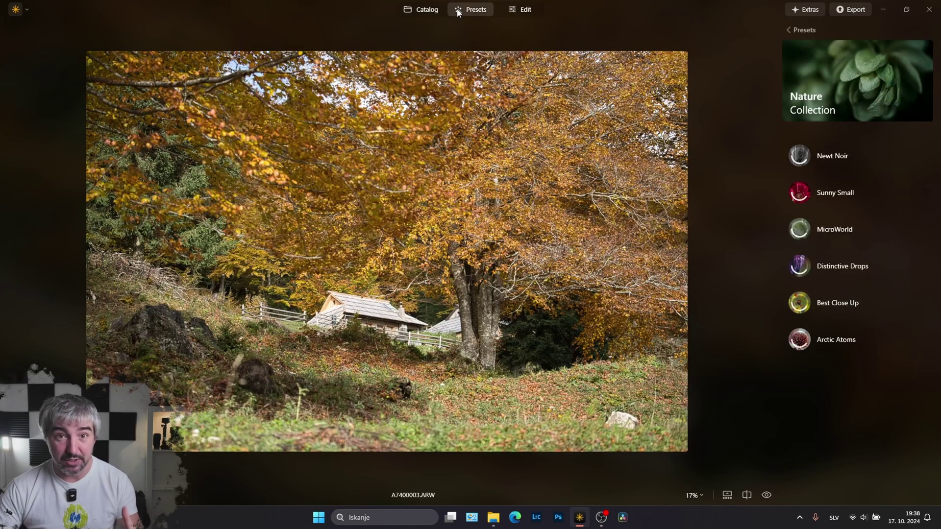
left_click(527, 9)
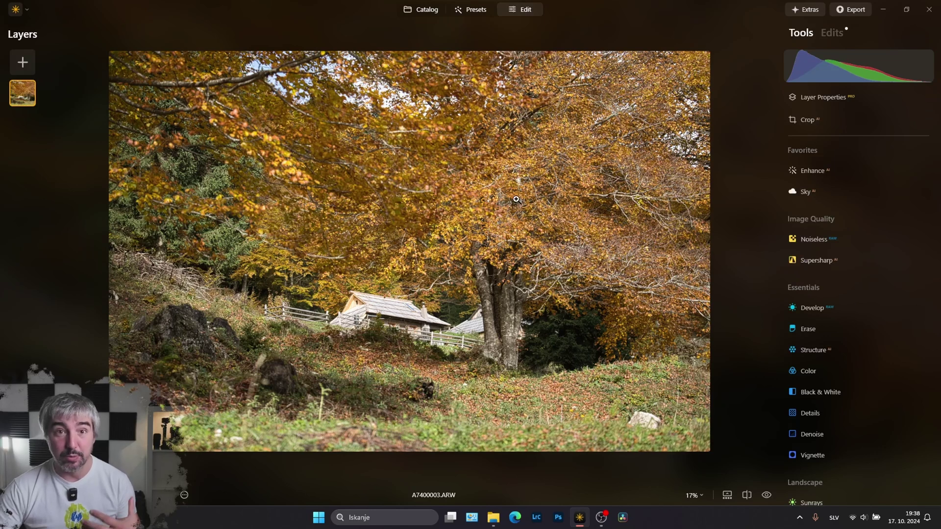
left_click(421, 10)
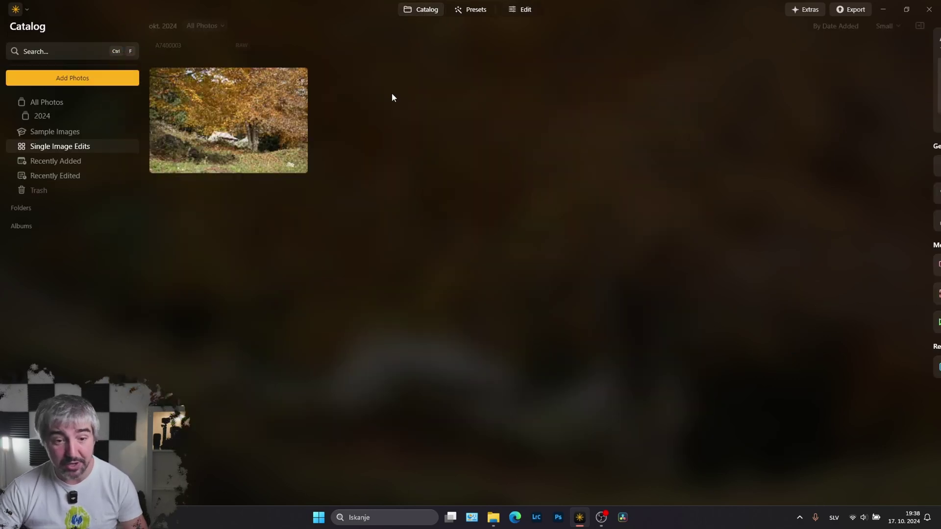
- Import A7400003 with Add Image and open it in large single-image view
left_click(80, 79)
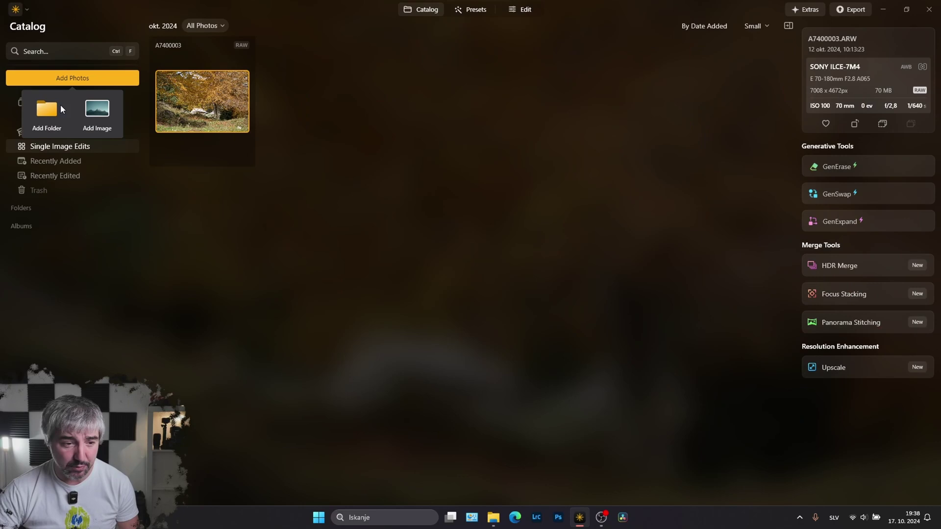
left_click(107, 111)
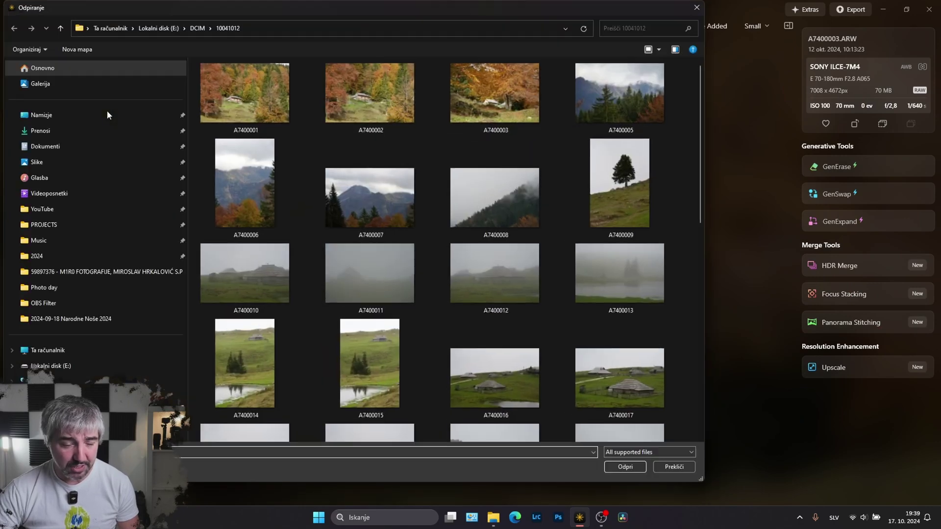
left_click(455, 95)
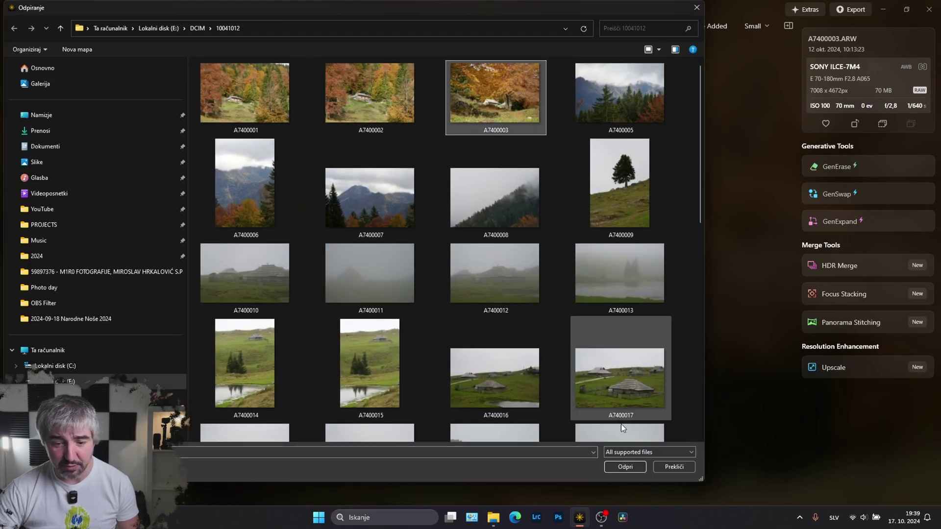
left_click(626, 467)
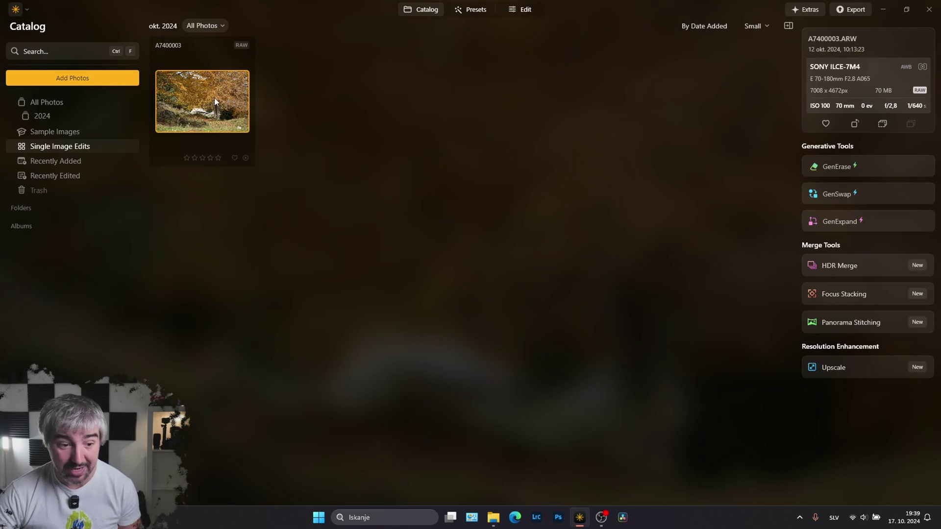
double_click(214, 98)
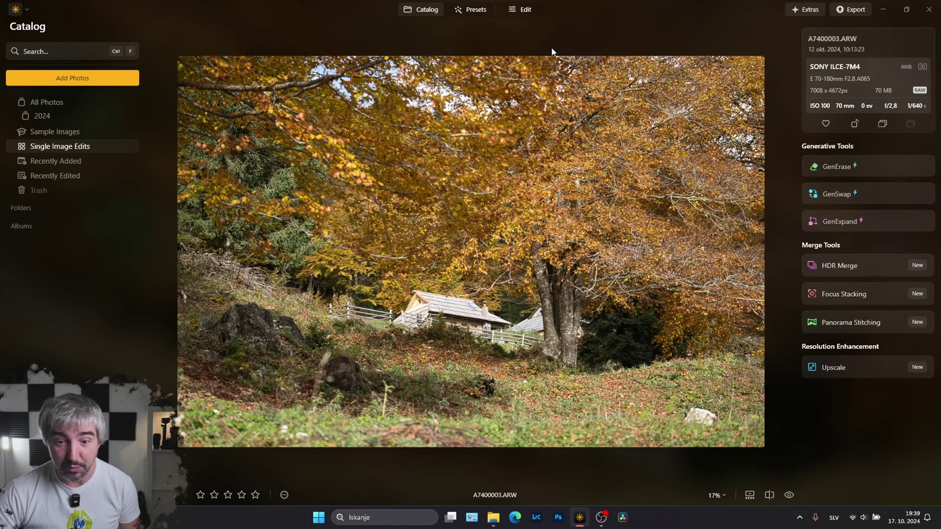
- Open A7400003 in the Edit workspace and show the Edits list with Develop and Noiseless RAW
left_click(524, 10)
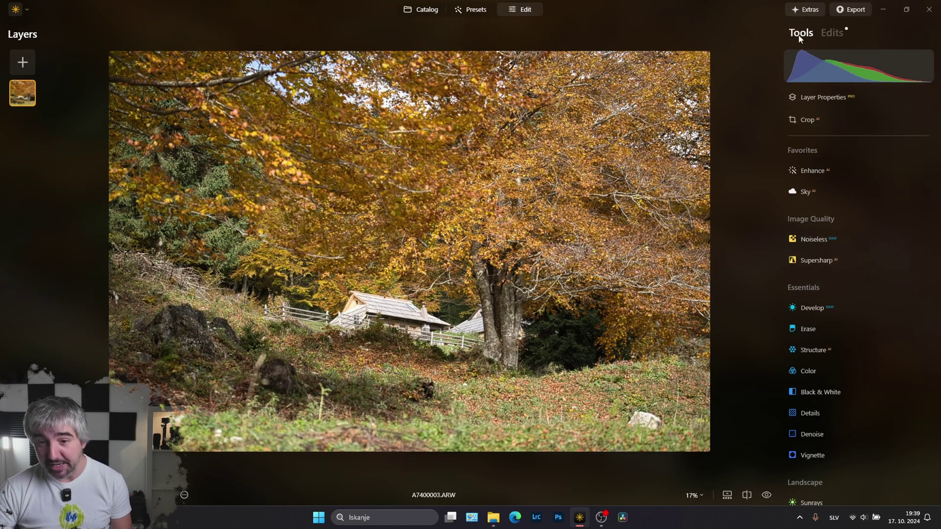
scroll(837, 213, "down", 10)
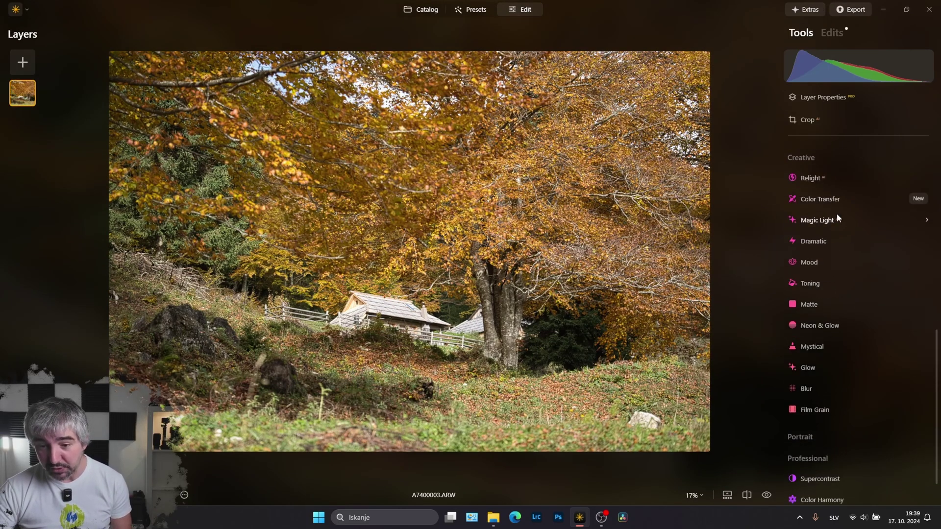
scroll(836, 217, "up", 8)
scroll(836, 217, "up", 3)
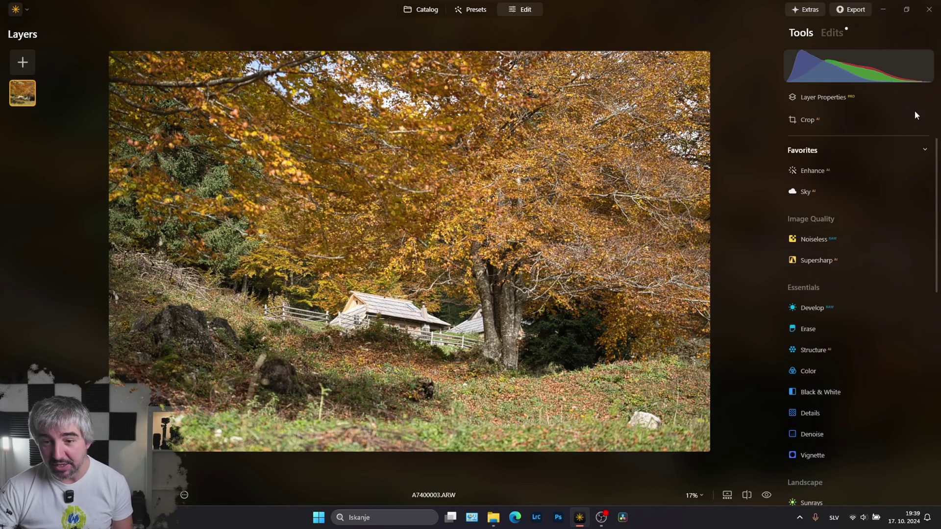
left_click(831, 38)
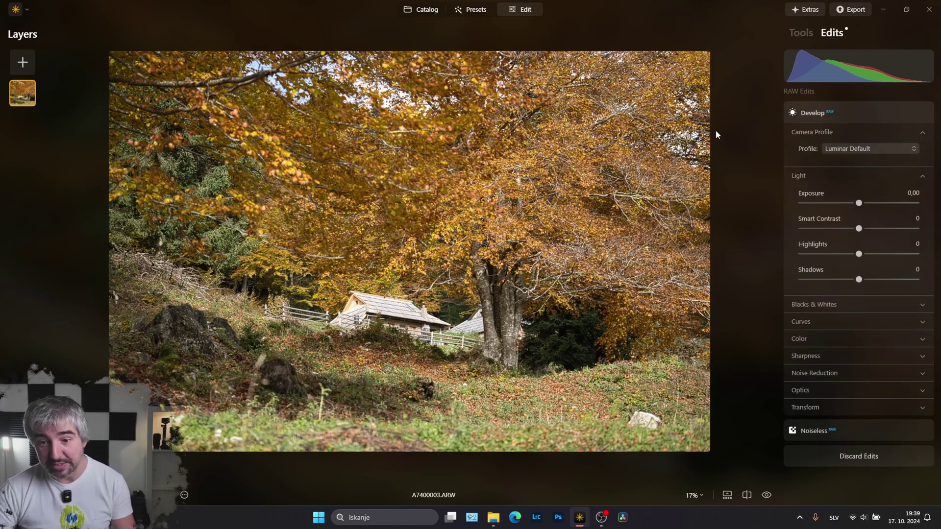
left_click(861, 115)
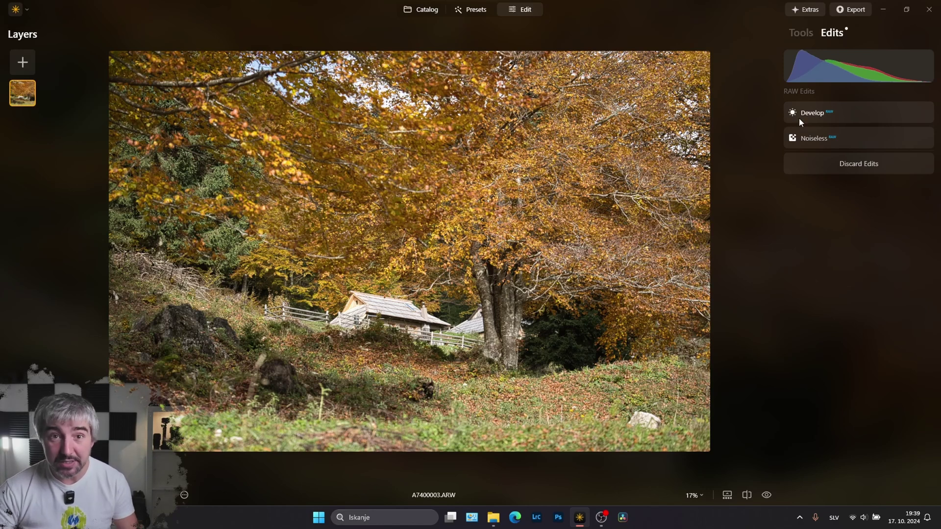
- Expand Develop and keep the Luminar Default camera profile
left_click(831, 114)
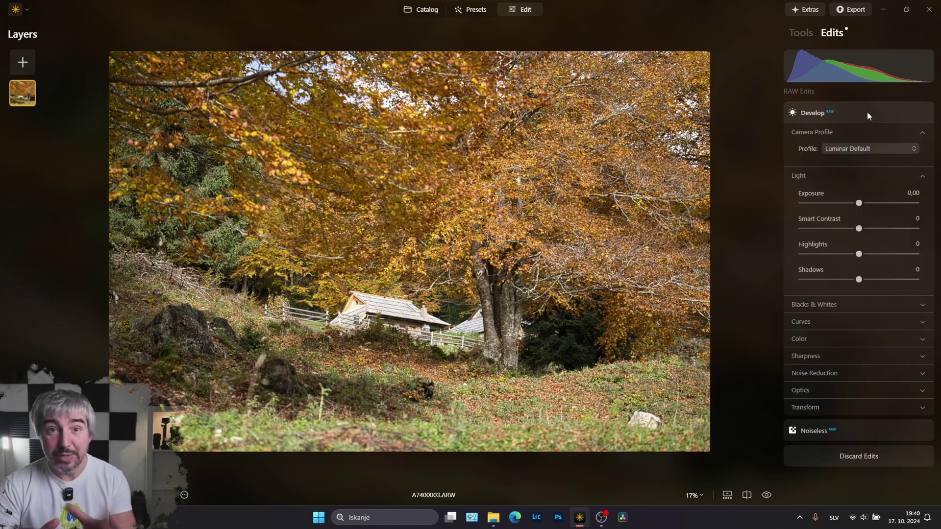
left_click(842, 146)
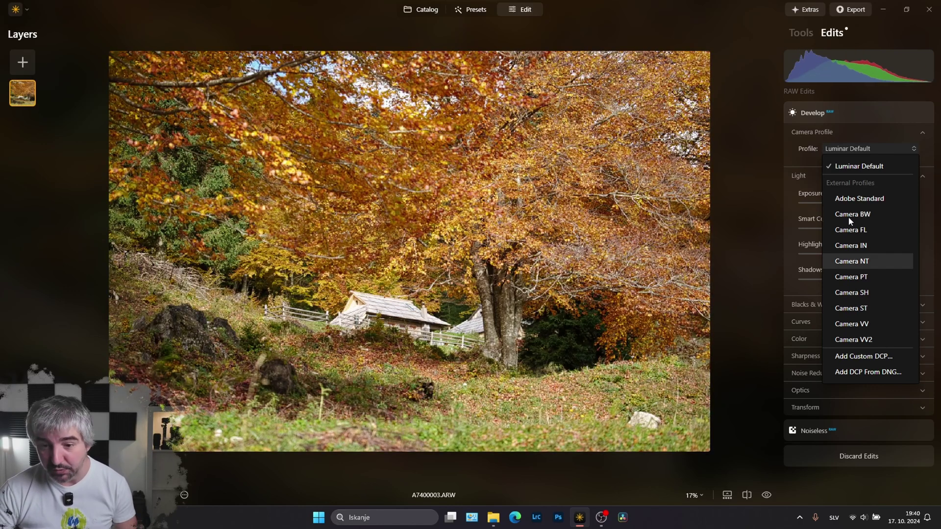
left_click(842, 153)
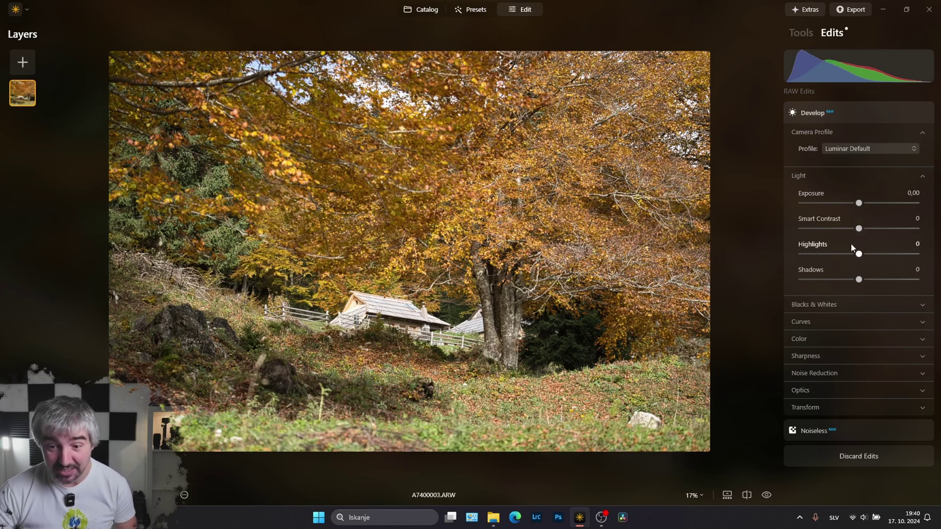
- Set Exposure -0.17, Highlights -39, Shadows 27, Whites 3, Blacks -12 and compare with the original
left_click_drag(858, 254, 836, 254)
left_click_drag(858, 280, 873, 279)
left_click_drag(858, 203, 856, 202)
left_click(813, 304)
left_click_drag(859, 332, 862, 333)
left_click(857, 357)
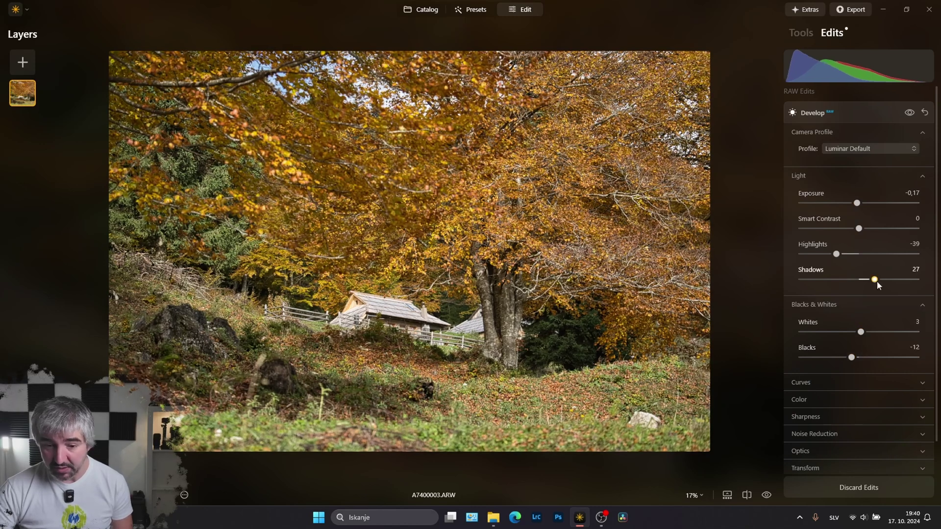
left_click(767, 495)
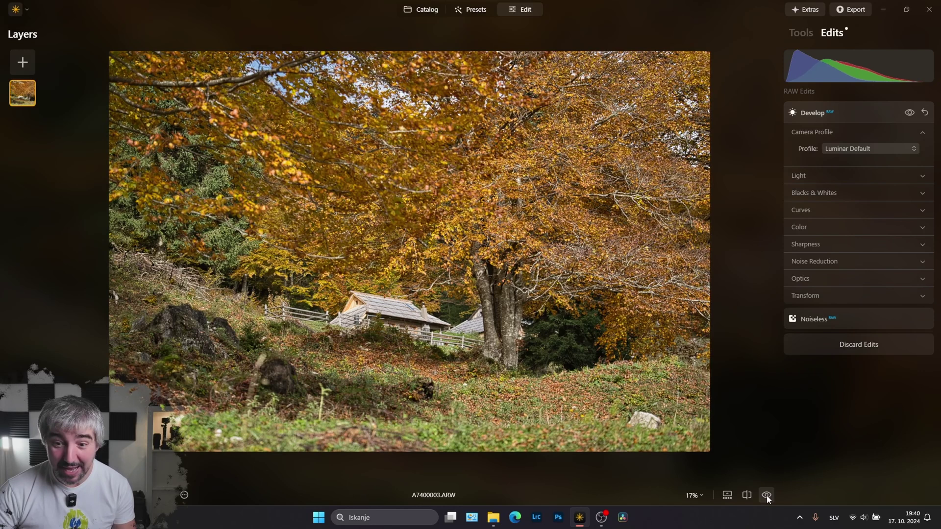
- Raise Vibrance to 9 in the Develop Color section
left_click(816, 227)
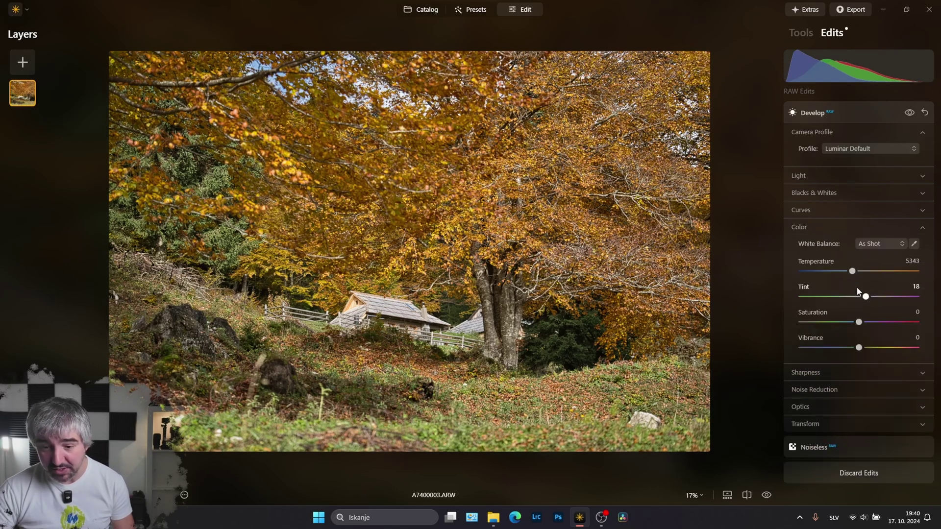
left_click_drag(859, 349, 865, 349)
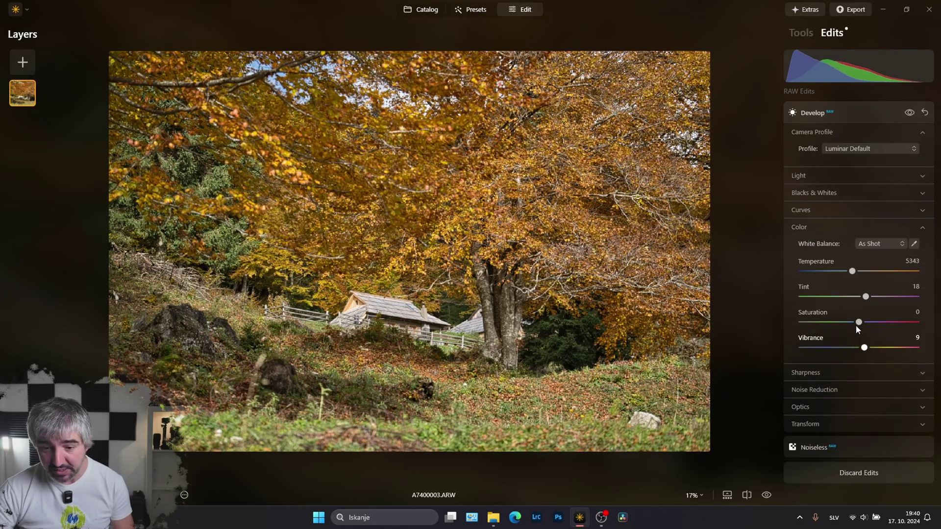
left_click(824, 228)
left_click(815, 246)
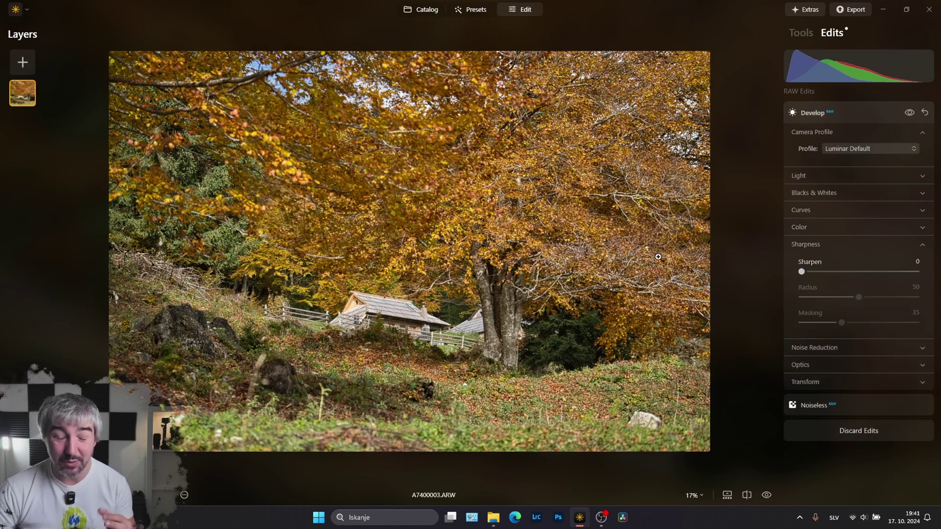
- Zoom to 100% on the cabins and set Sharpen to 46, comparing before and after
left_click(427, 266)
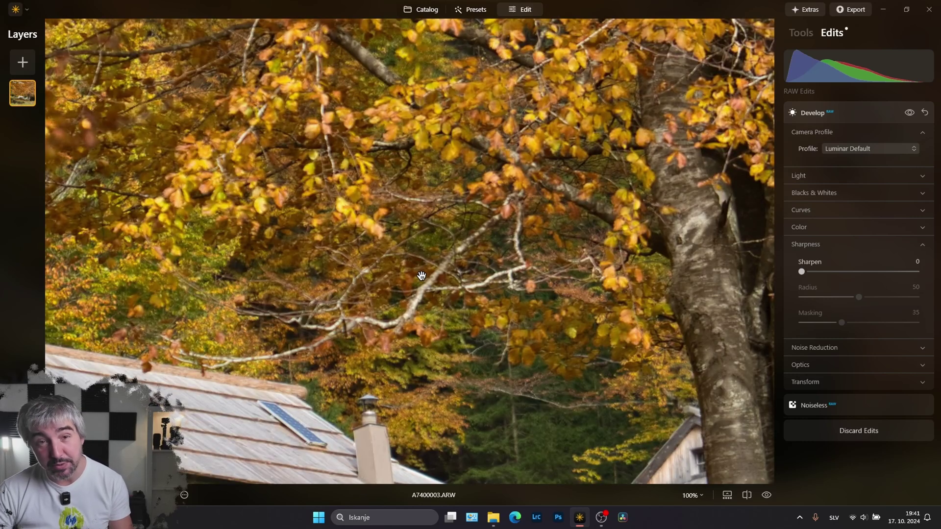
left_click_drag(518, 314, 559, 260)
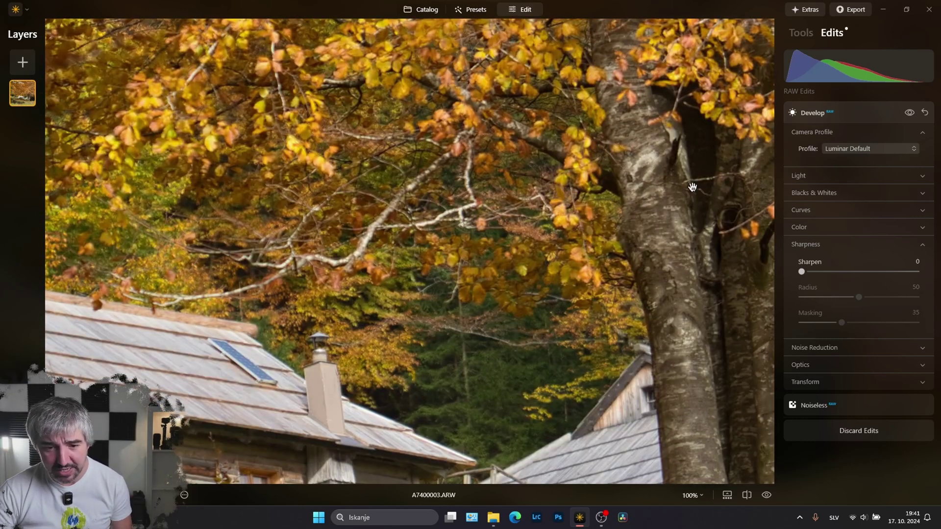
left_click_drag(478, 296, 494, 253)
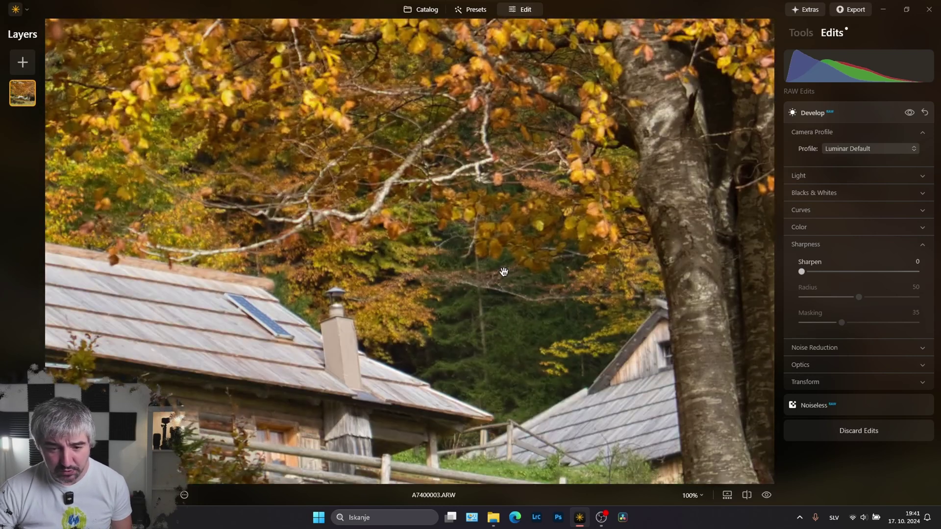
left_click_drag(802, 271, 855, 272)
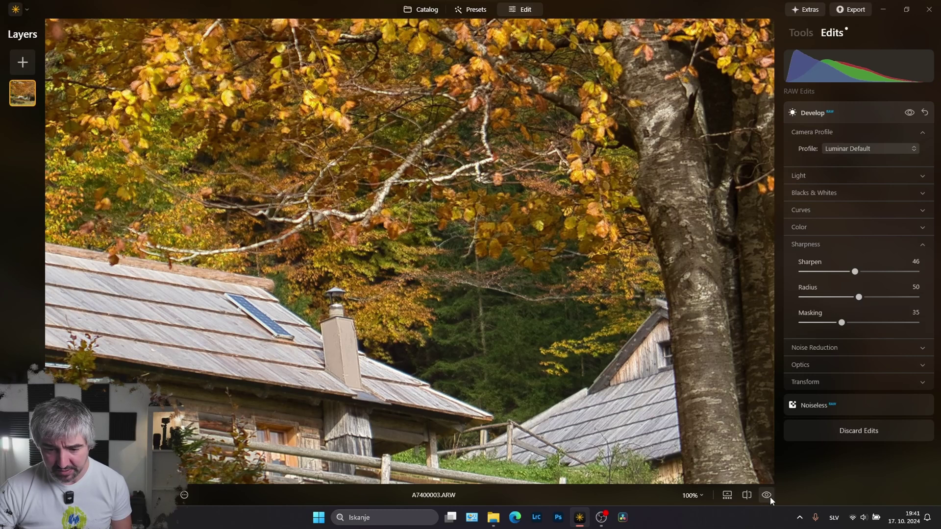
left_click(767, 495)
left_click(767, 495)
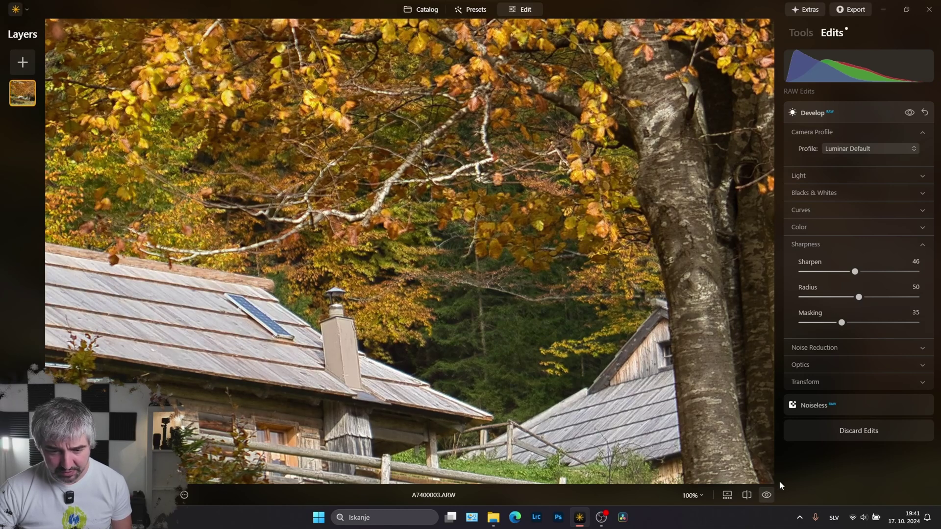
- Review the Optics lens corrections and fit the whole photo in view
left_click(823, 244)
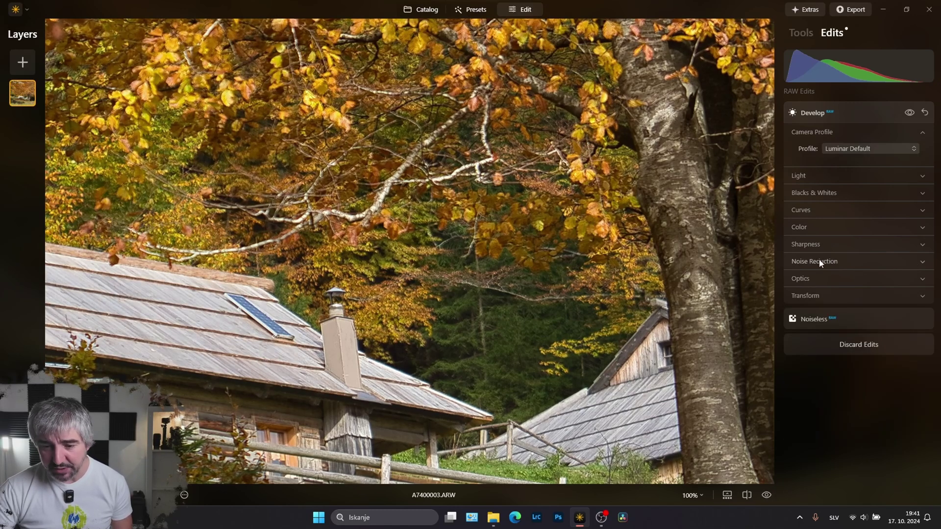
left_click(807, 276)
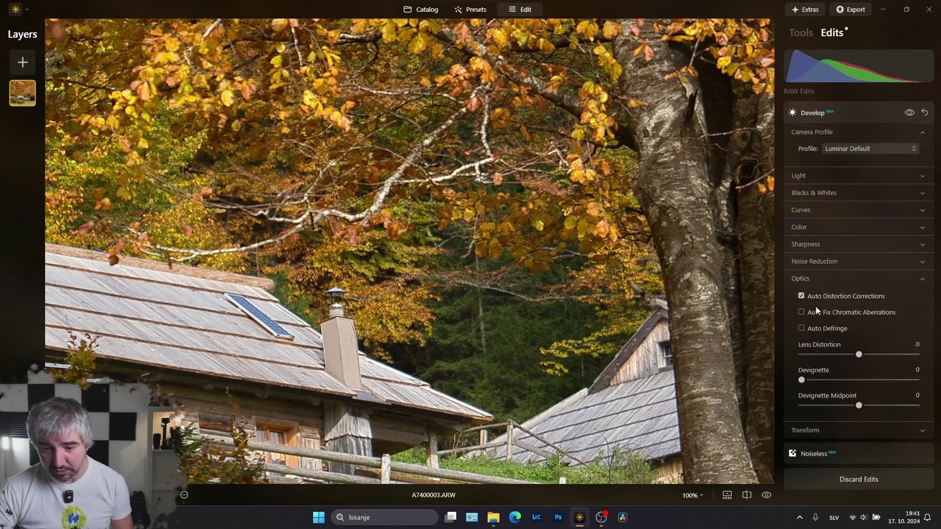
left_click(818, 275)
left_click(548, 186)
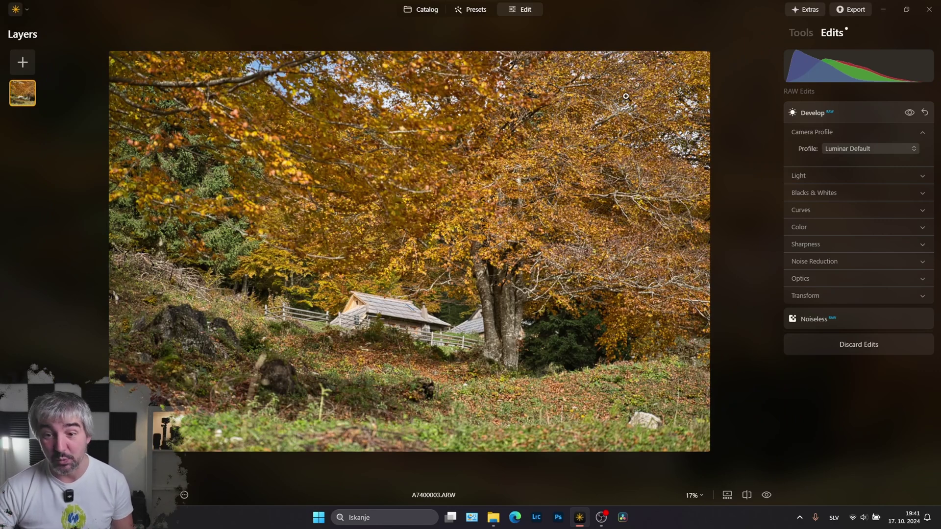
- Add a Vignette and centre it on the cabins with Choose Subject
left_click(795, 34)
scroll(853, 221, "down", 5)
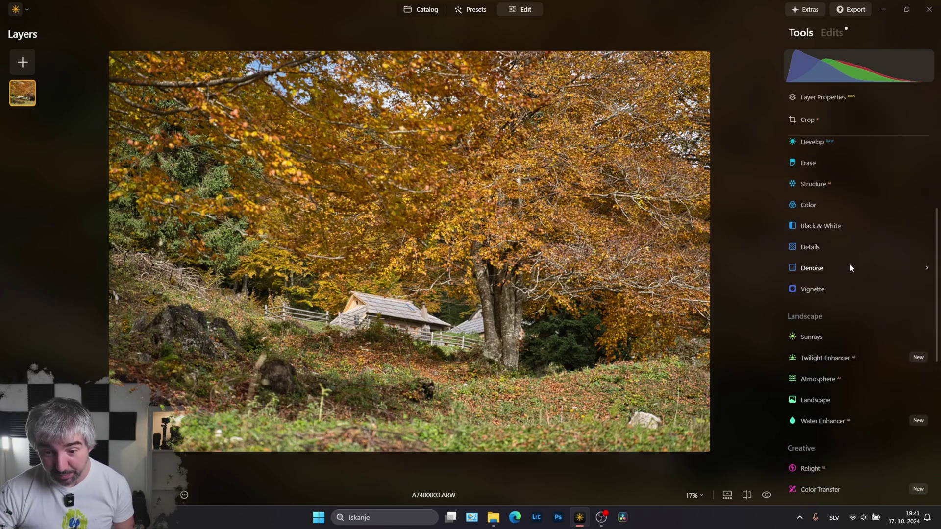
scroll(833, 196, "down", 3)
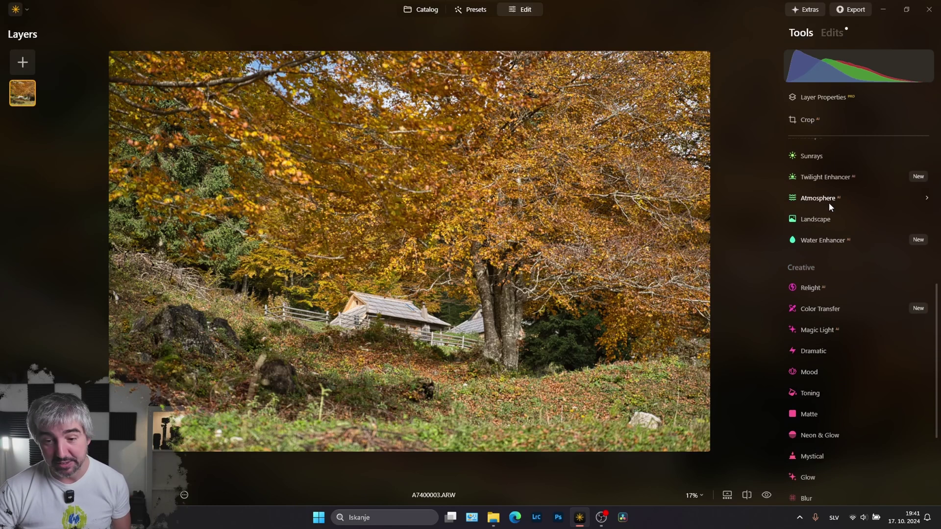
scroll(828, 202, "up", 4)
scroll(804, 185, "up", 1)
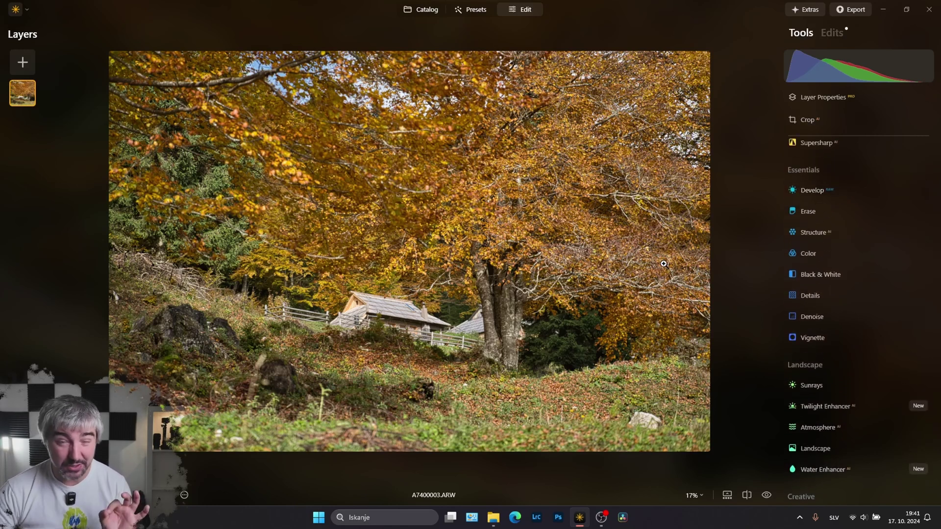
left_click(815, 339)
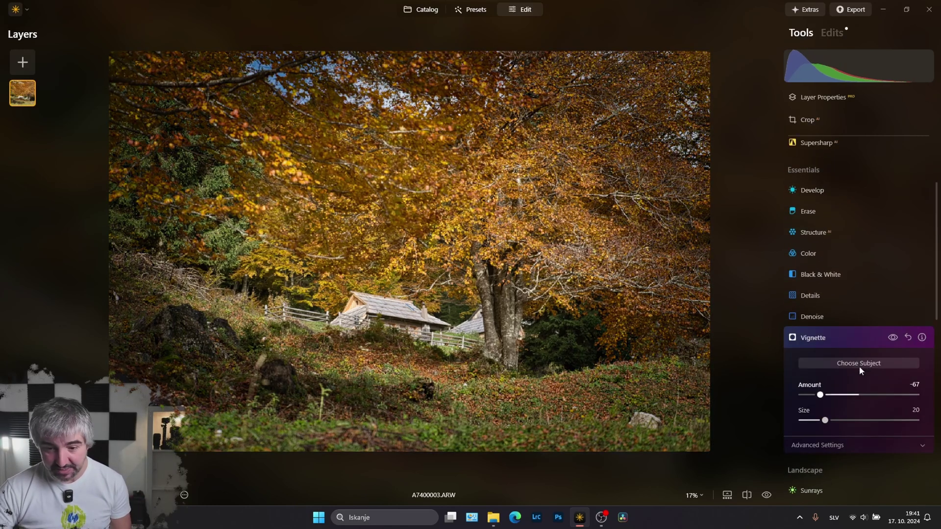
left_click(858, 364)
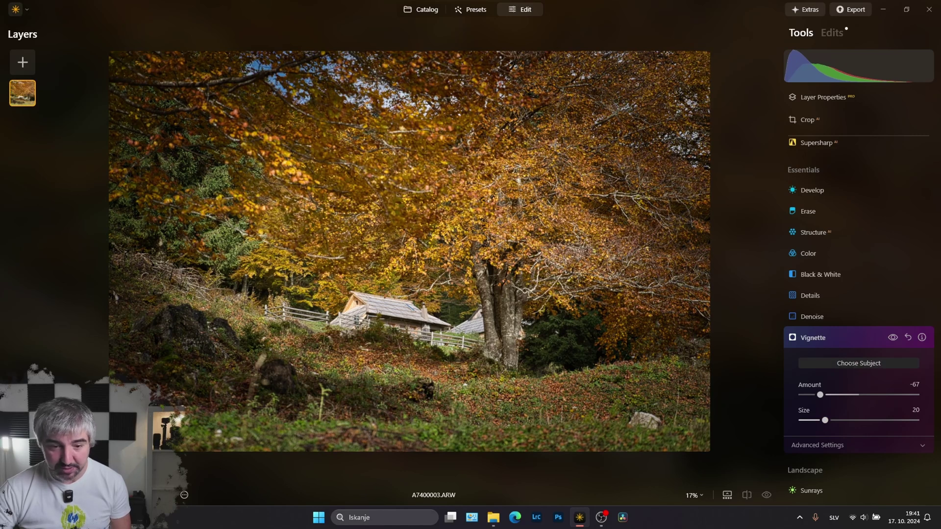
left_click(220, 355)
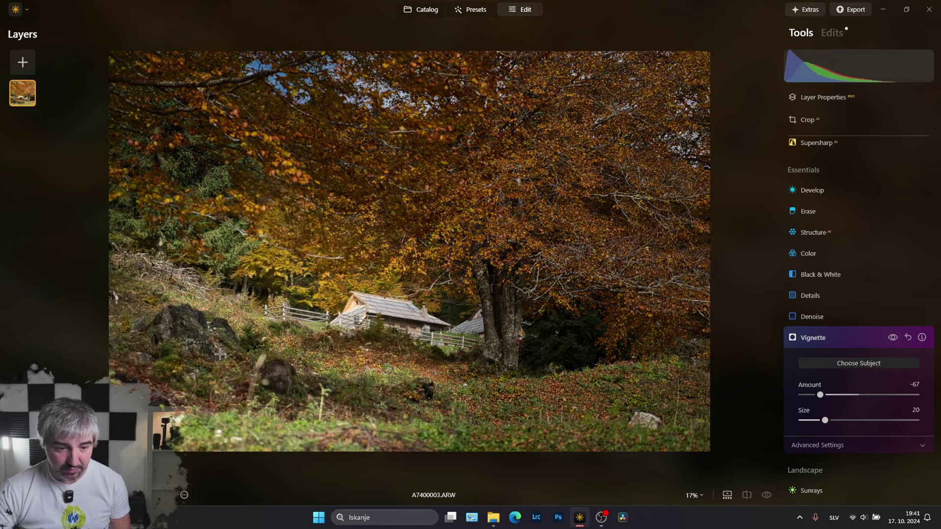
left_click(371, 296)
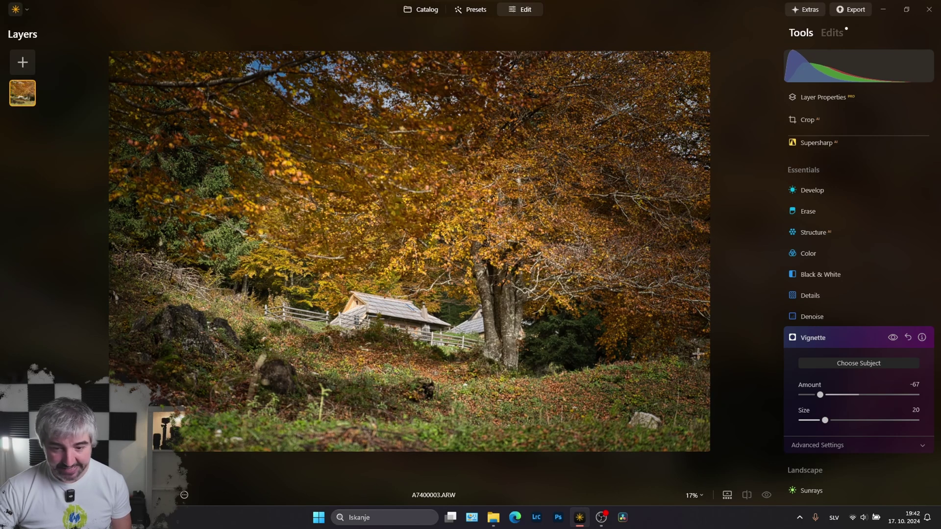
- Set the vignette to Amount -53 and Size 15, then open Dodge & Burn
left_click_drag(820, 394, 818, 421)
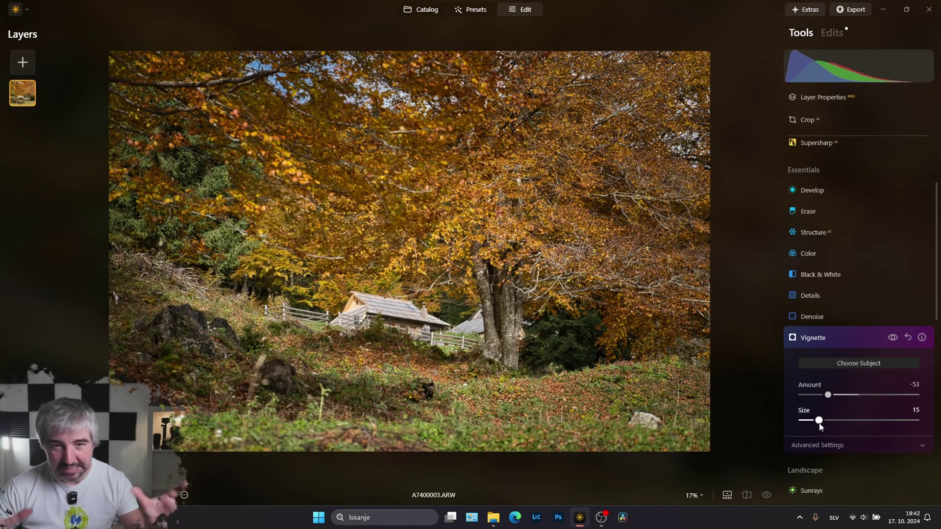
left_click(844, 338)
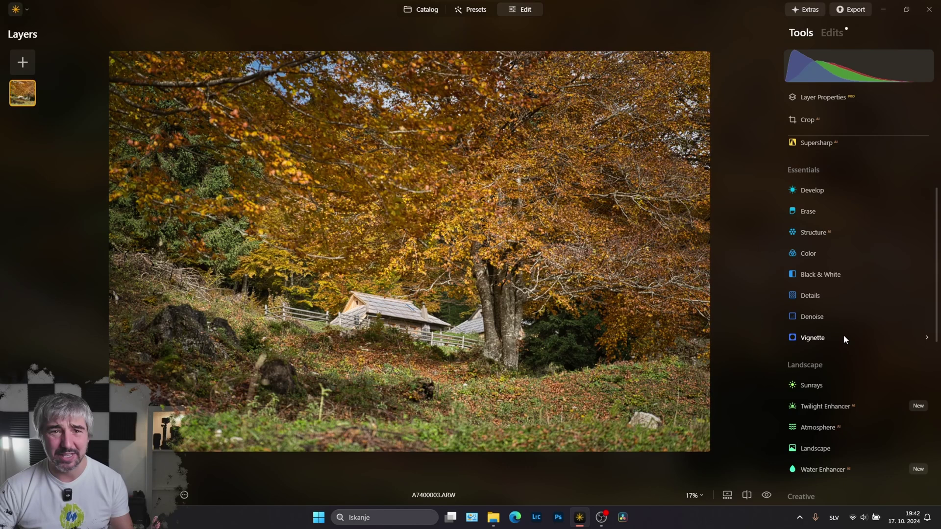
scroll(843, 337, "down", 10)
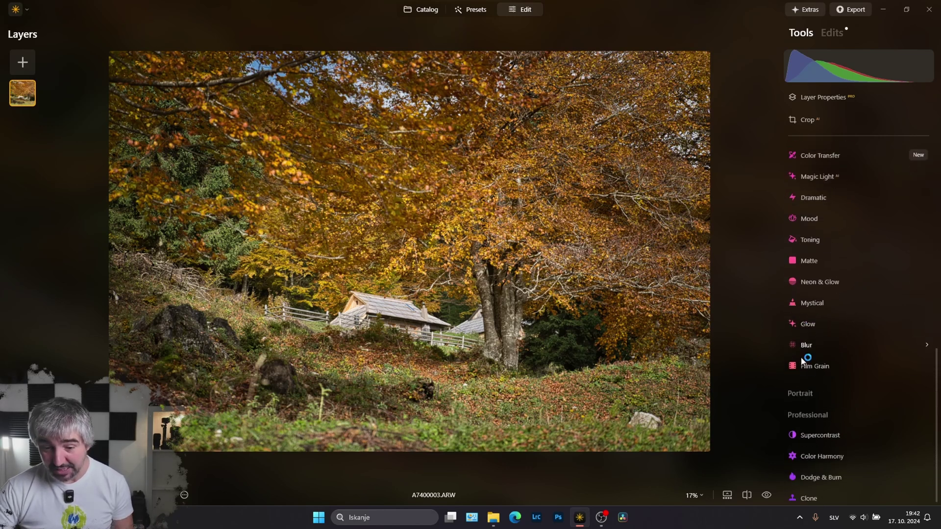
left_click(823, 469)
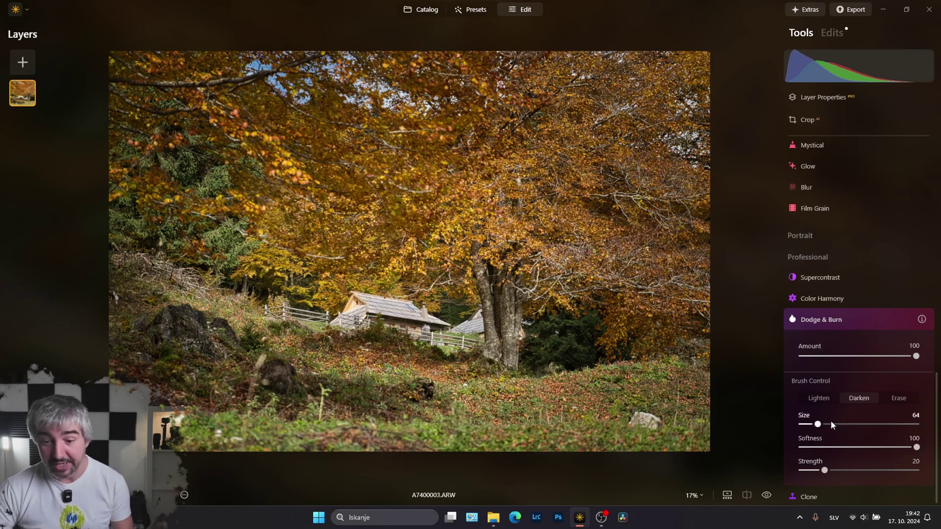
- Lighten the lower-left rocks with a larger, stronger Lighten brush
left_click(817, 399)
left_click_drag(818, 424, 826, 424)
left_click_drag(824, 470, 846, 471)
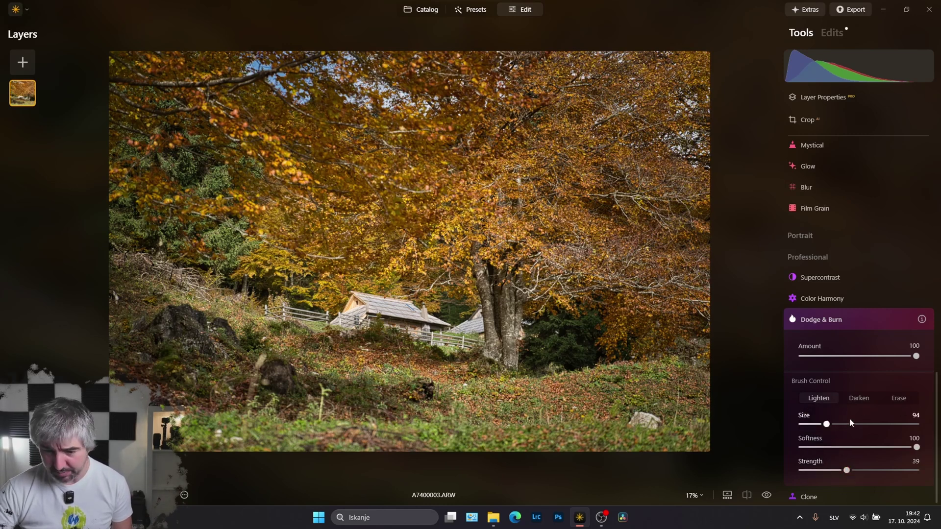
key("bracketright")
mouse_move(172, 331)
left_mouse_down()
mouse_move(189, 366)
mouse_move(294, 384)
mouse_move(234, 370)
left_mouse_up()
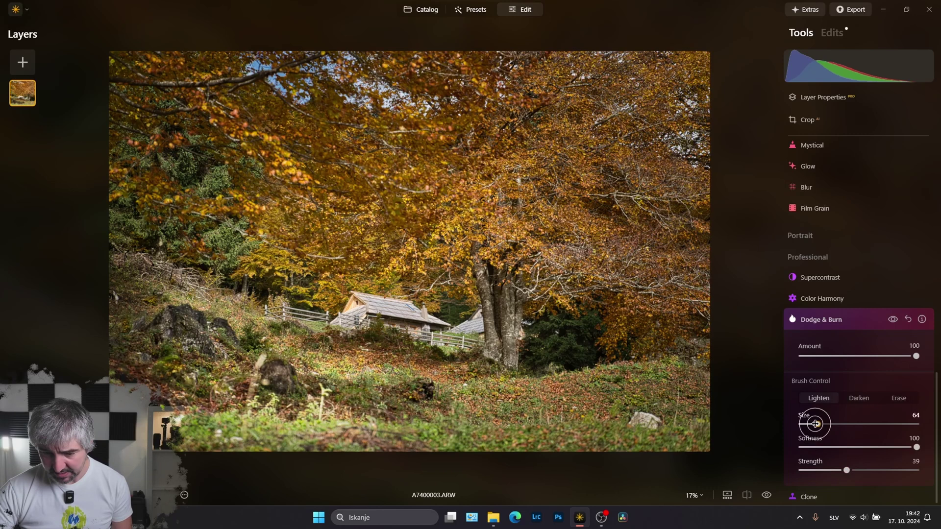
left_click_drag(815, 424, 816, 424)
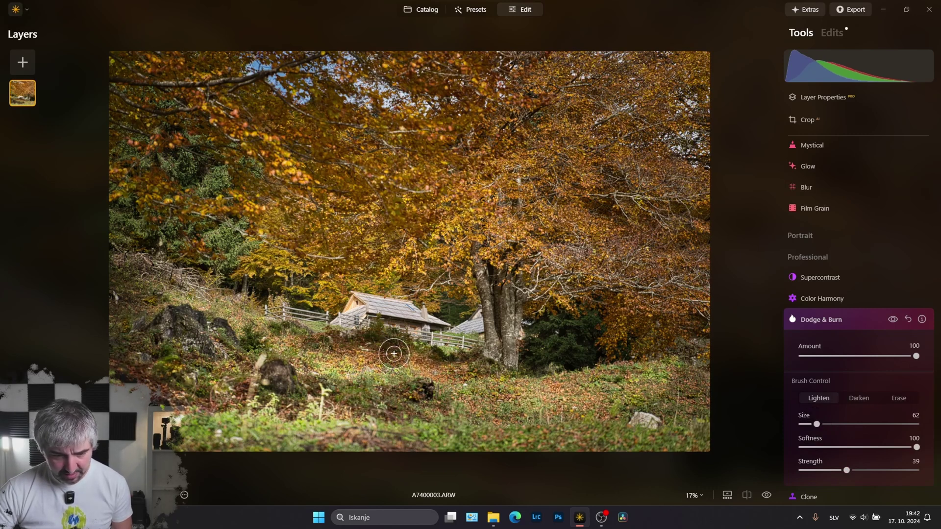
- Darken across the cabin with a Darken brush at size 82, then lower strength to 15
left_click(857, 401)
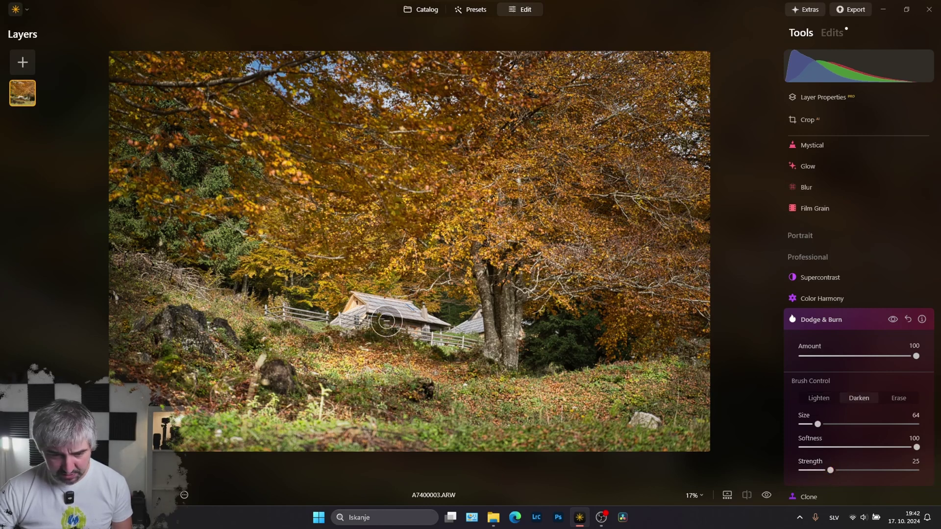
left_click_drag(817, 424, 821, 423)
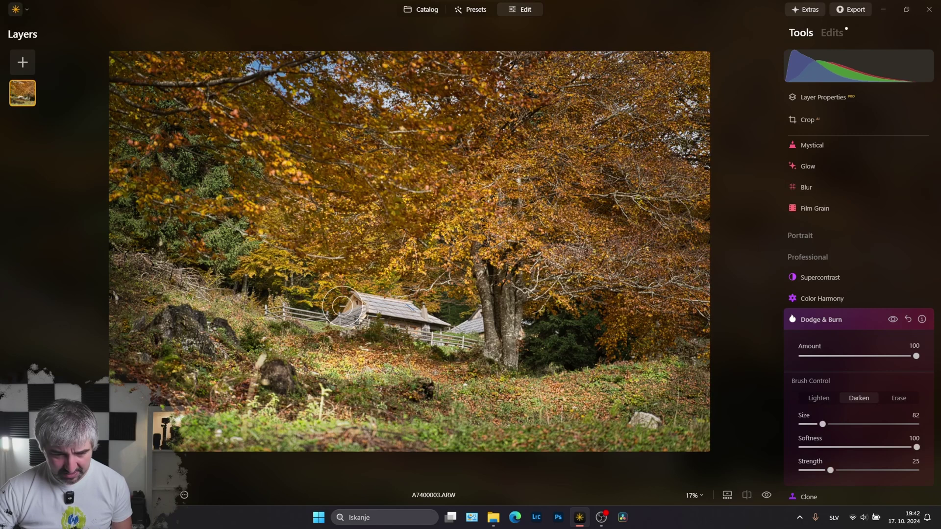
left_click_drag(343, 307, 436, 324)
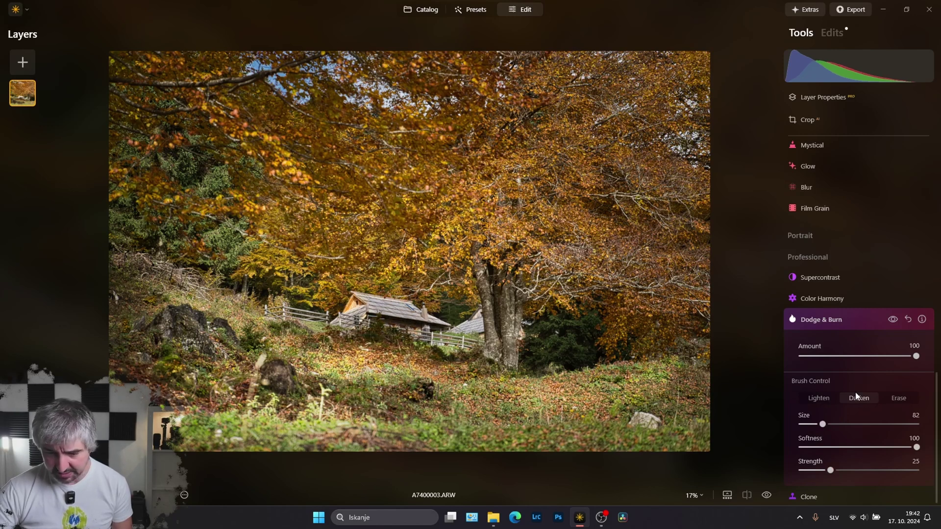
left_click_drag(830, 470, 819, 470)
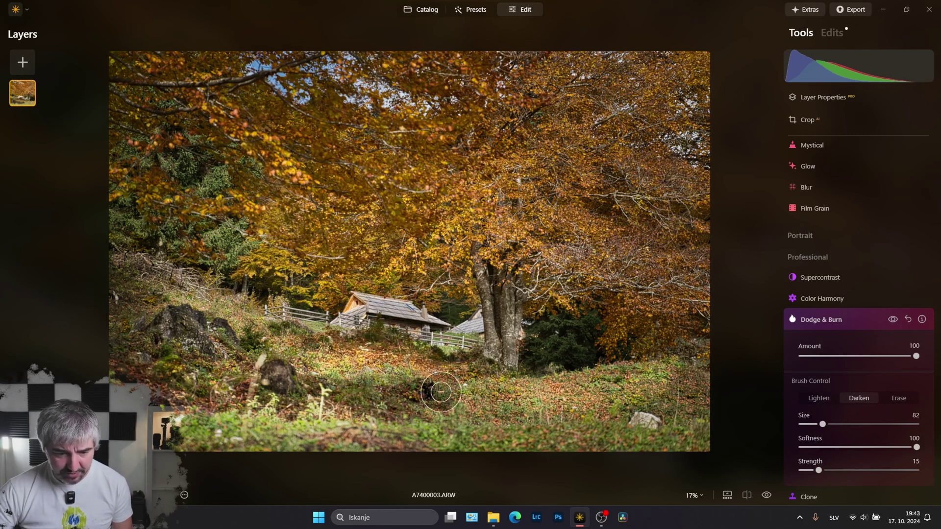
- Lighten the tree canopy with a much larger brush and compare before and after
left_click(819, 399)
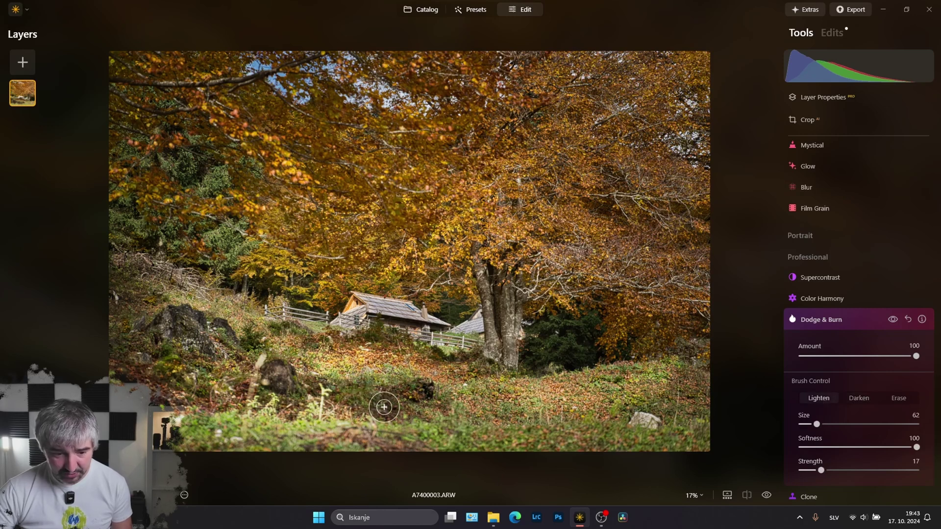
key("bracketright")
key("bracketright")
key("bracketright")
key("bracketright")
key("bracketright")
left_click_drag(205, 164, 539, 147)
left_click(859, 398)
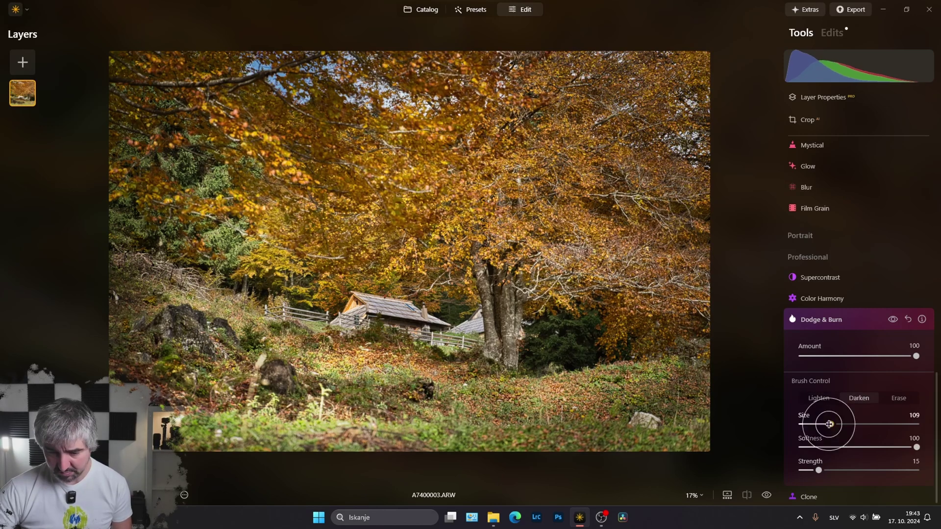
left_click(767, 496)
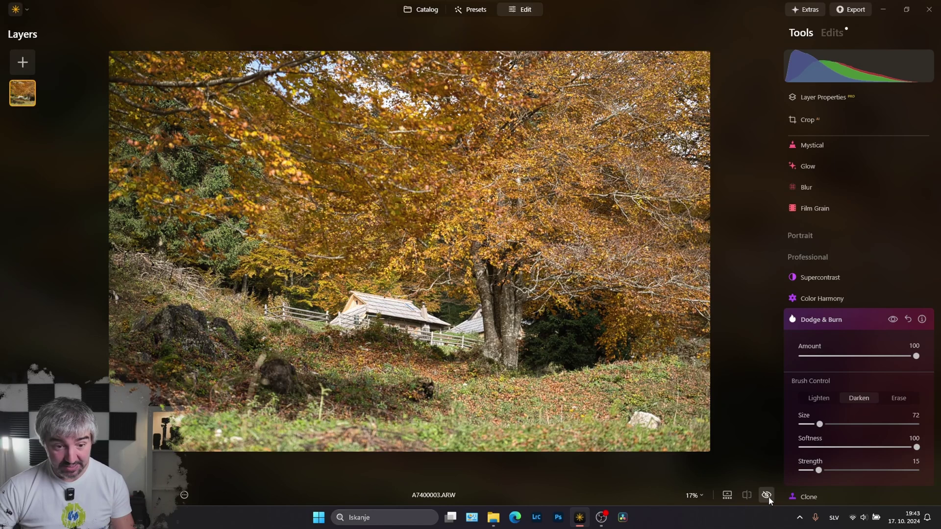
left_click(767, 496)
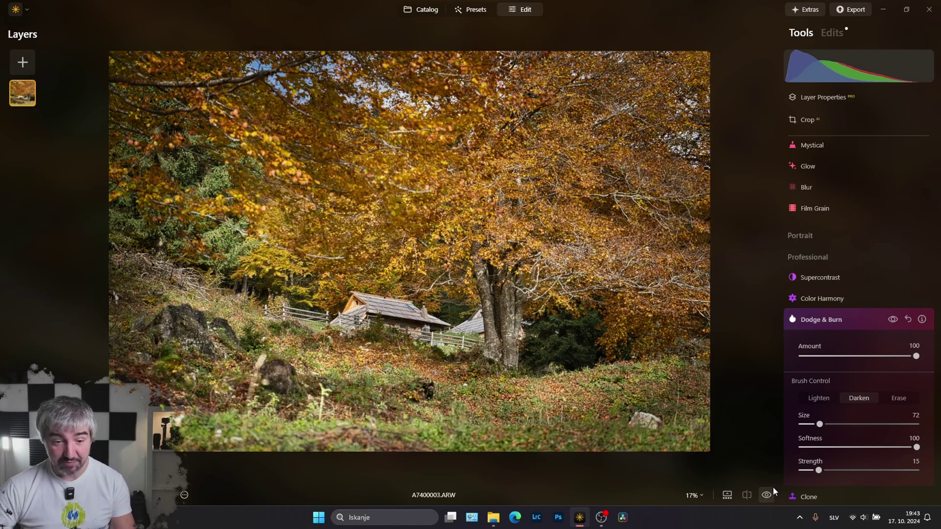
- Expand Vignette and Dodge & Burn in Edits and toggle Dodge & Burn off and on
left_click(830, 32)
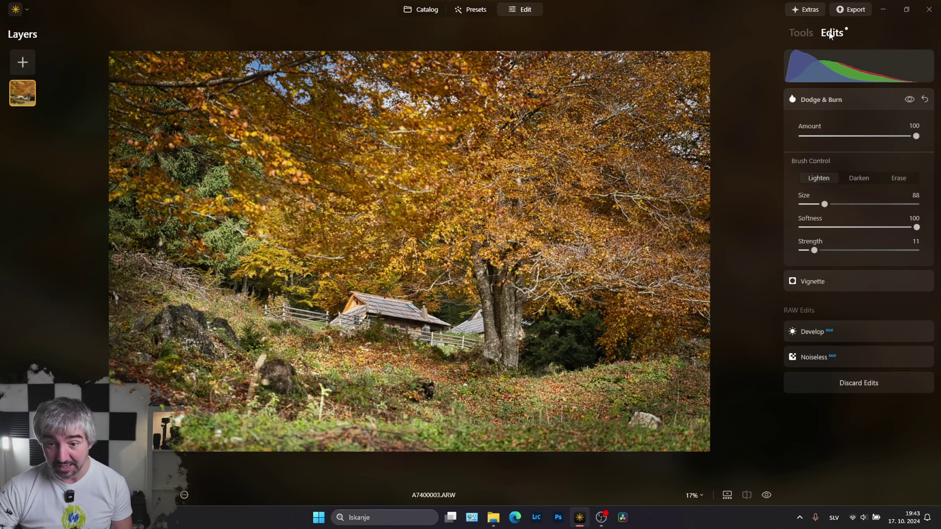
left_click(817, 98)
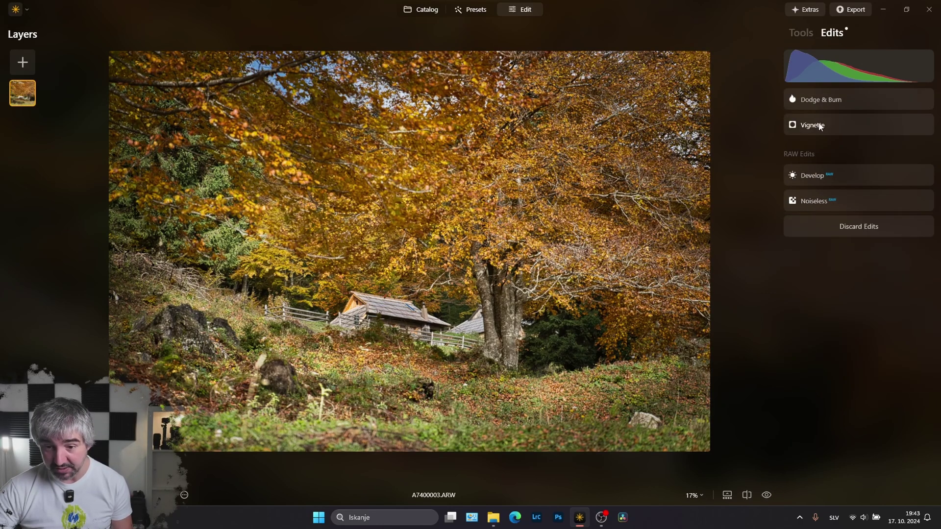
left_click(819, 127)
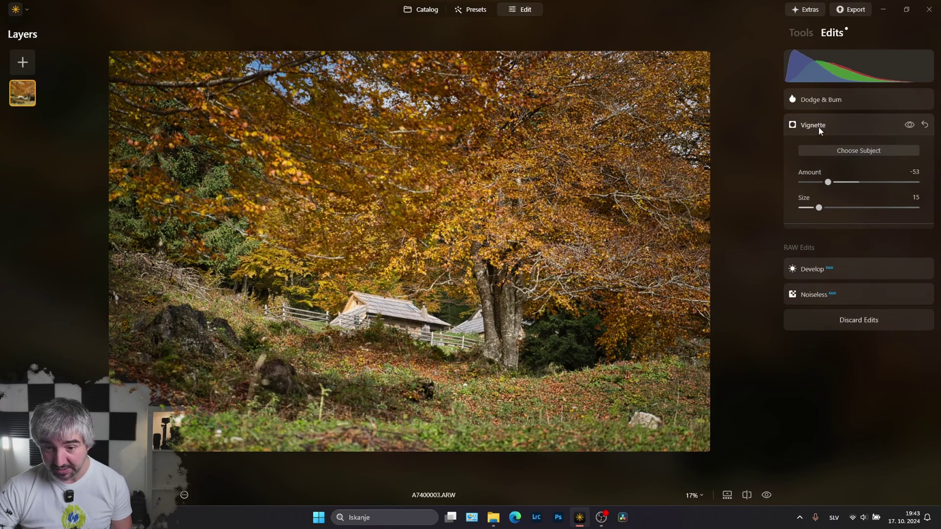
left_click(840, 98)
left_click(909, 101)
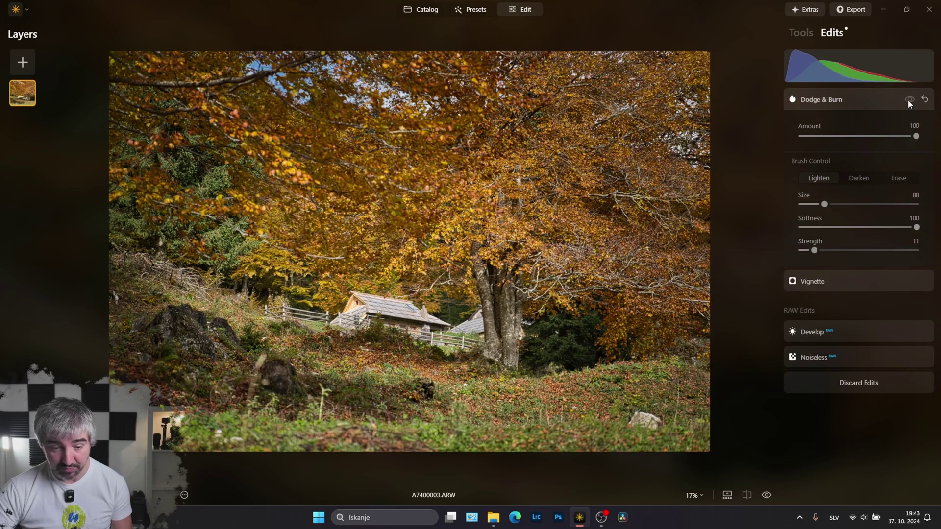
left_click(909, 100)
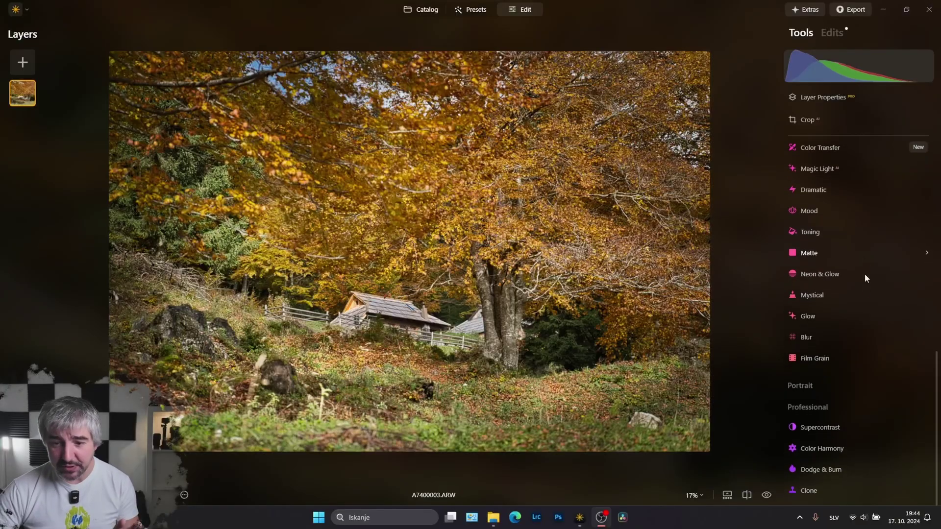
- Raise Color Harmony Brilliance to 11
left_click(840, 450)
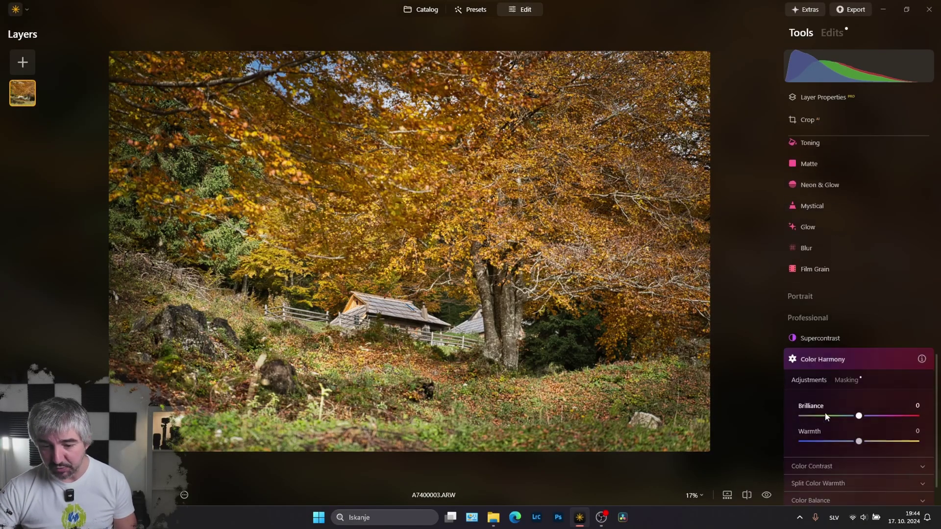
left_click_drag(862, 396, 866, 394)
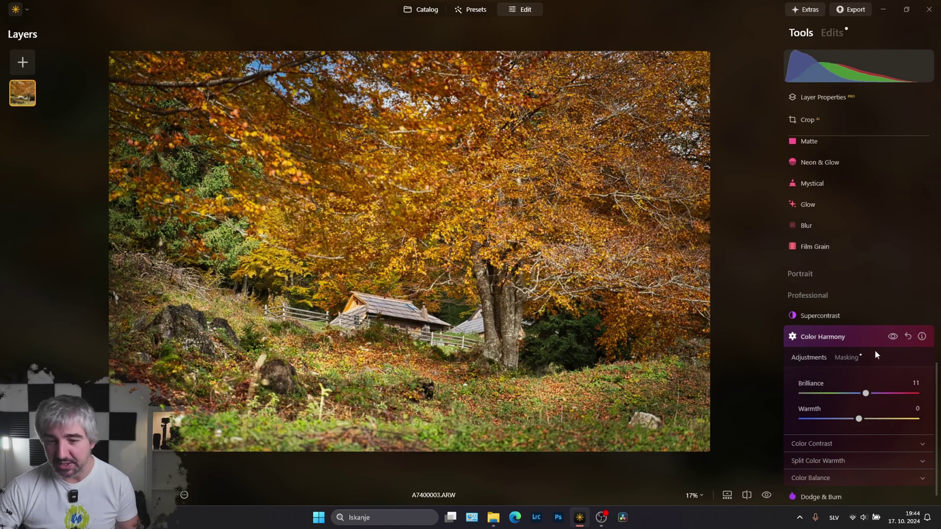
left_click(865, 337)
scroll(796, 236, "up", 8)
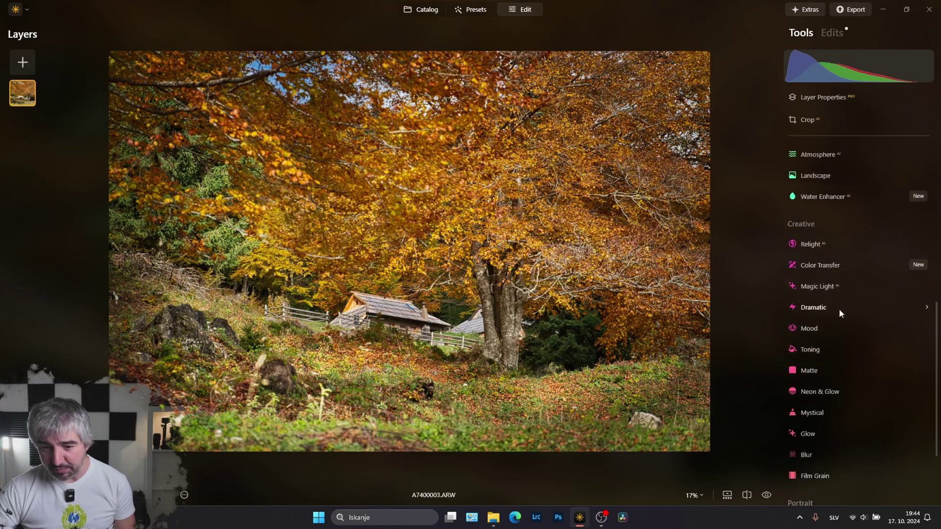
- In the Color tool, set Remove Color Cast to about 22 and nudge Vibrance
left_click(808, 216)
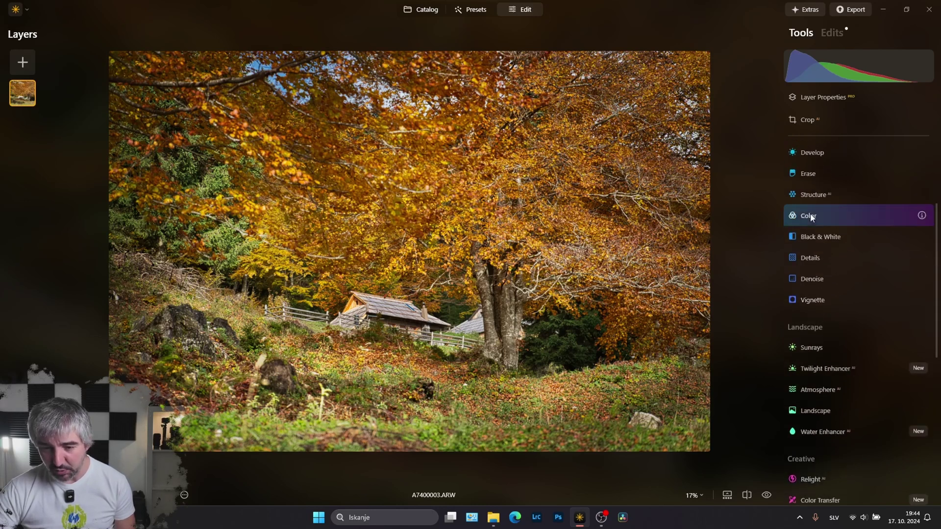
left_click_drag(802, 324, 819, 324)
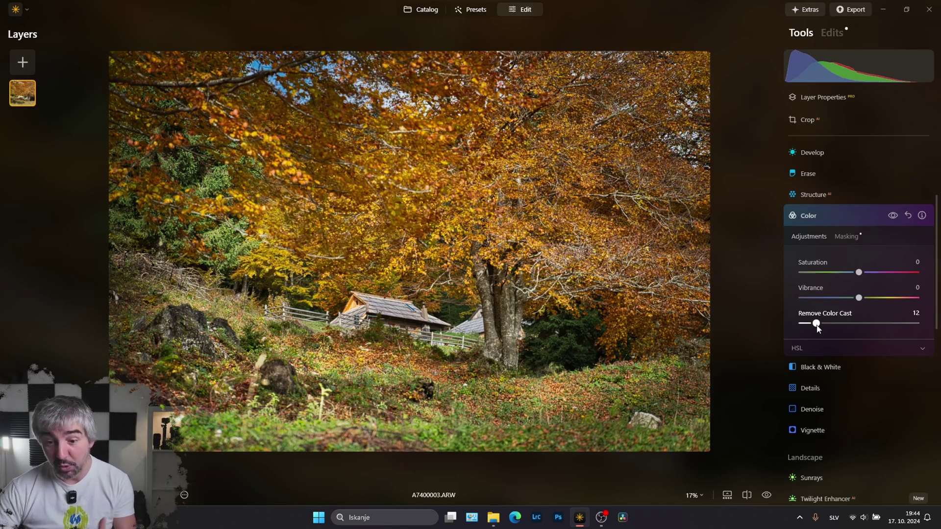
left_click_drag(816, 328, 831, 328)
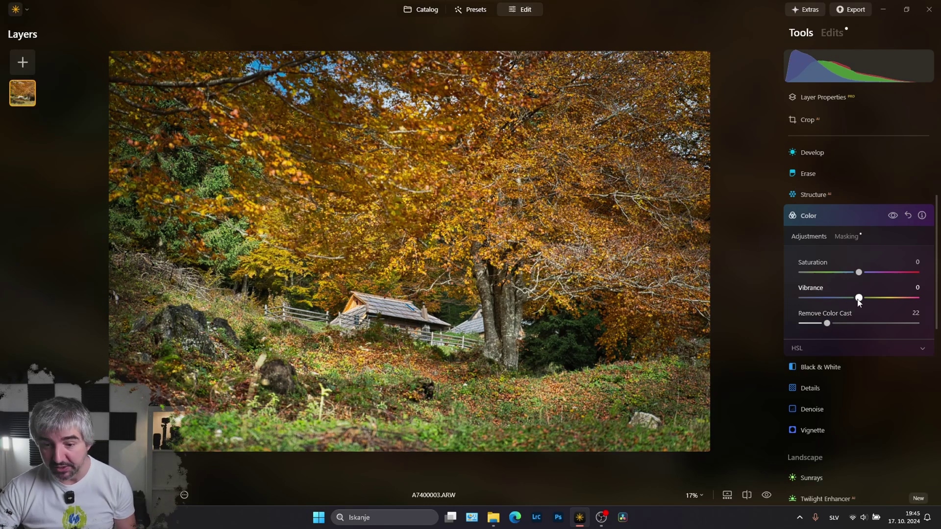
left_click_drag(858, 298, 866, 297)
left_click_drag(827, 323, 824, 327)
left_click(833, 216)
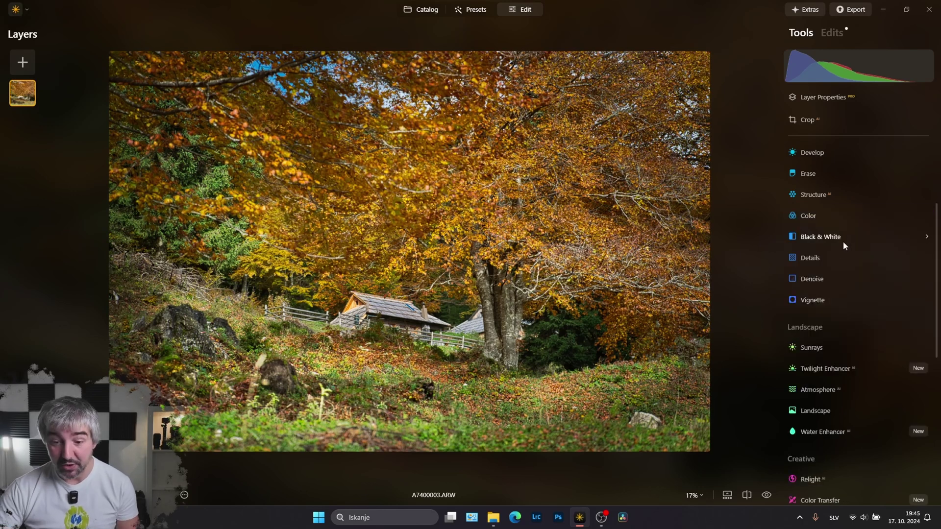
scroll(838, 251, "down", 8)
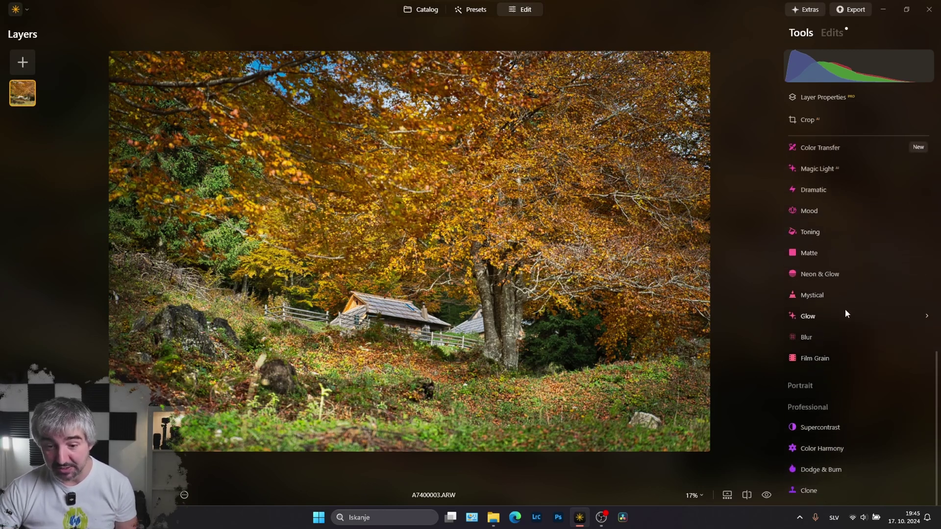
- Apply the Mystical effect at Amount 29
left_click(815, 297)
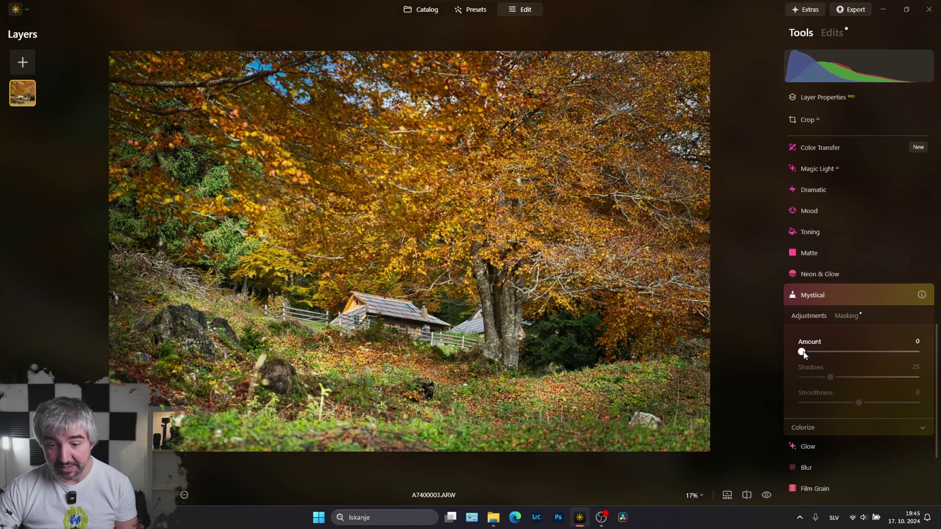
left_click_drag(800, 352, 849, 359)
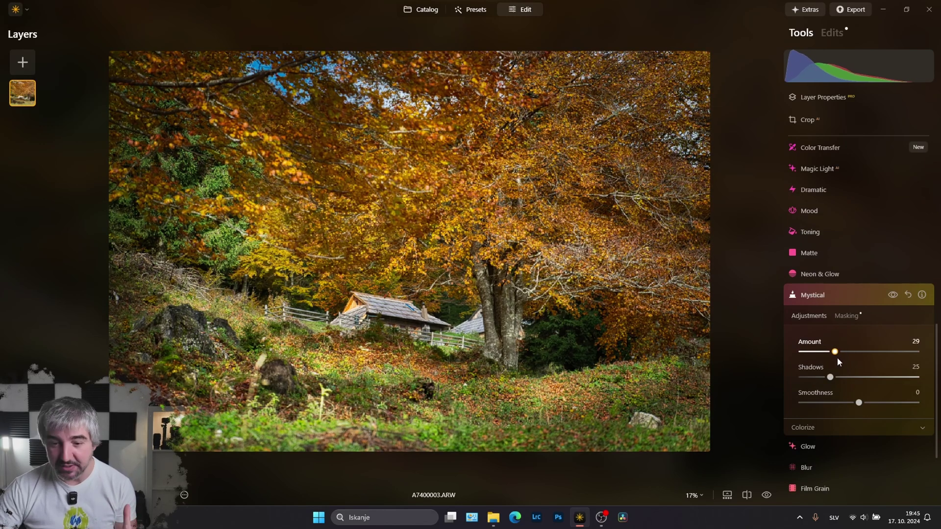
mouse_move(838, 357)
left_mouse_down()
mouse_move(918, 361)
mouse_move(830, 368)
mouse_move(839, 363)
left_mouse_up()
left_click(831, 296)
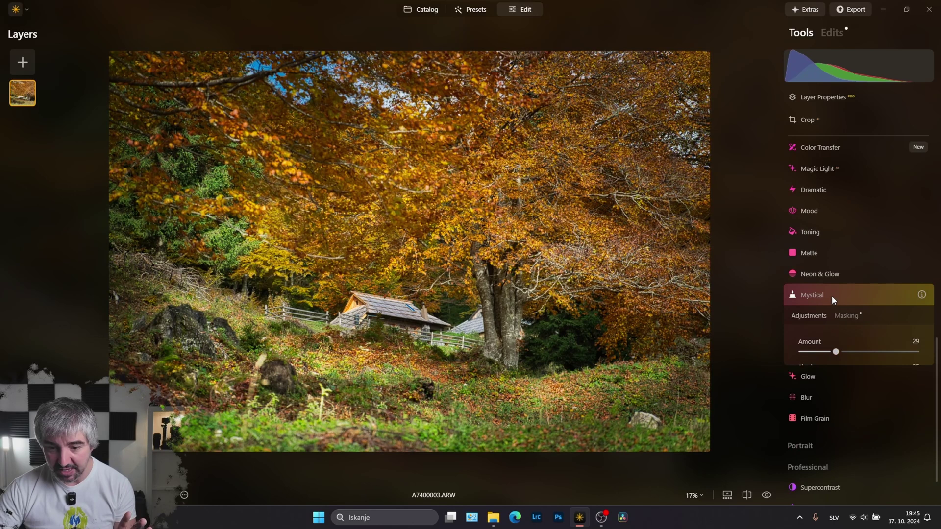
- Add a Glow using the Orton Effect Soft preset at Amount 14
left_click(823, 316)
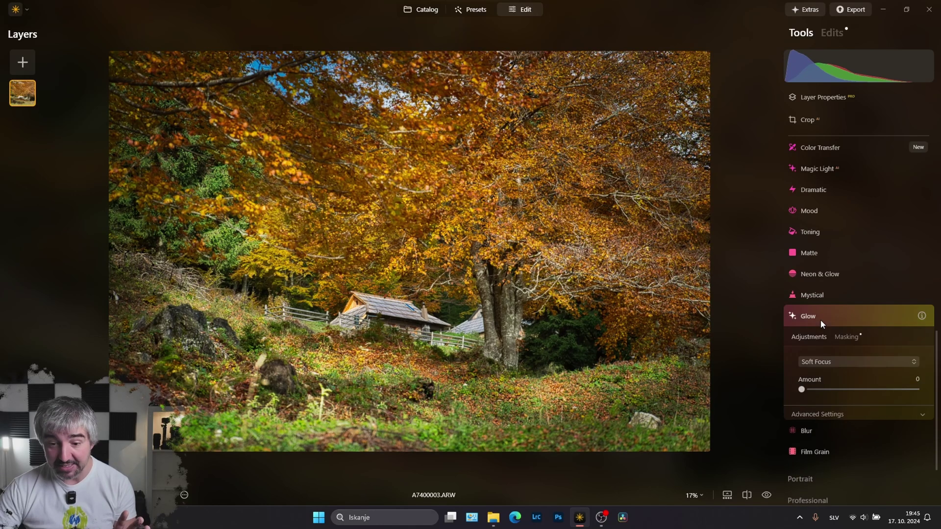
left_click(829, 364)
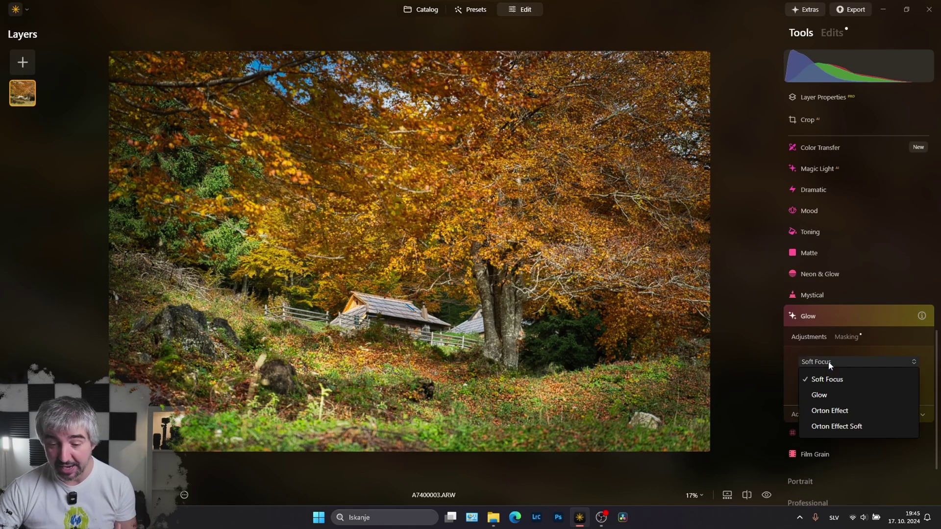
left_click(825, 428)
mouse_move(801, 387)
left_mouse_down()
mouse_move(827, 389)
mouse_move(820, 387)
left_mouse_up()
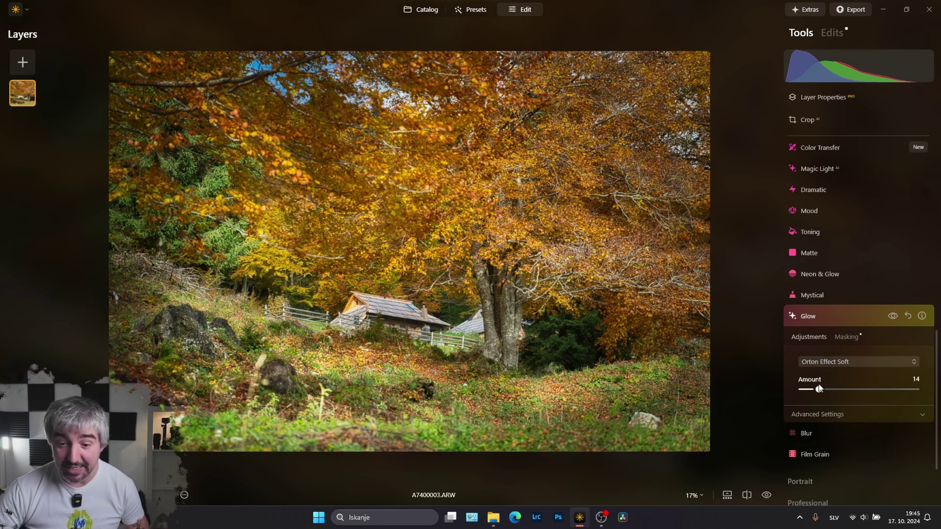
- Set Structure Amount to 48 to bring out detail
left_click(792, 317)
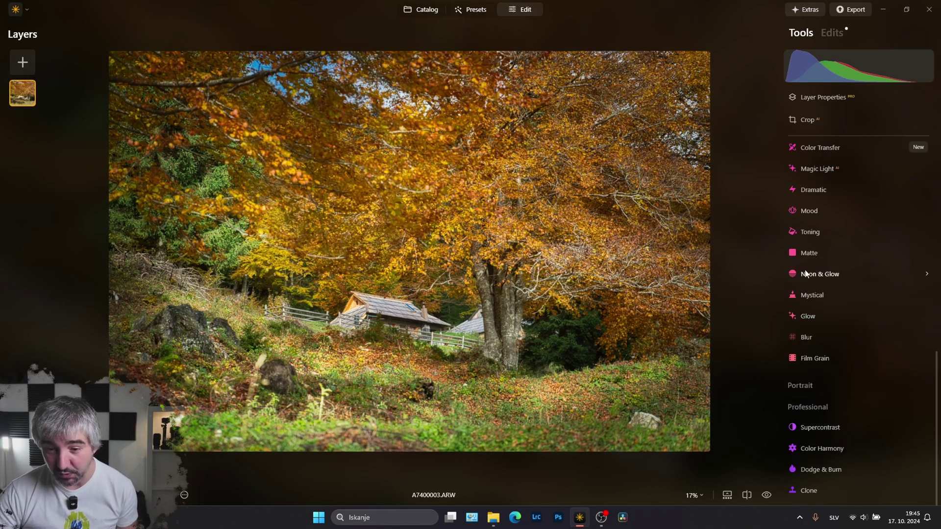
scroll(806, 273, "up", 10)
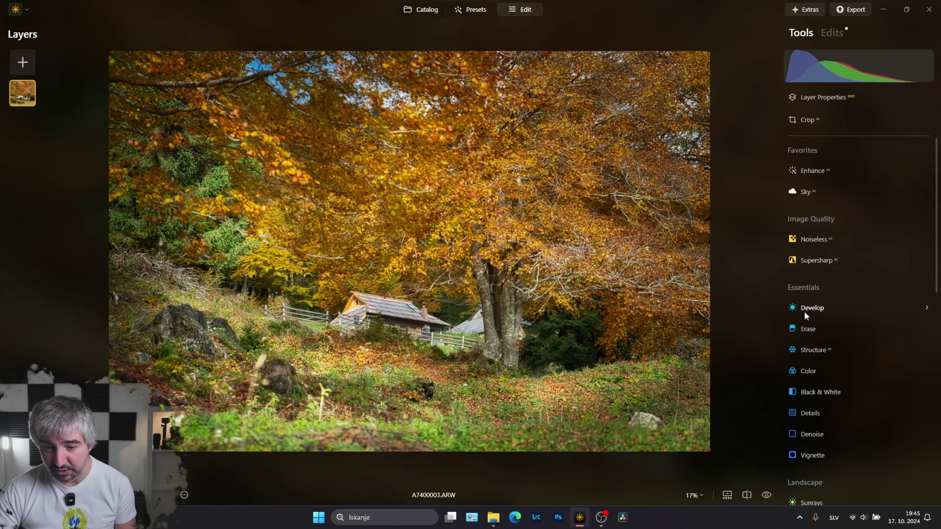
left_click(810, 350)
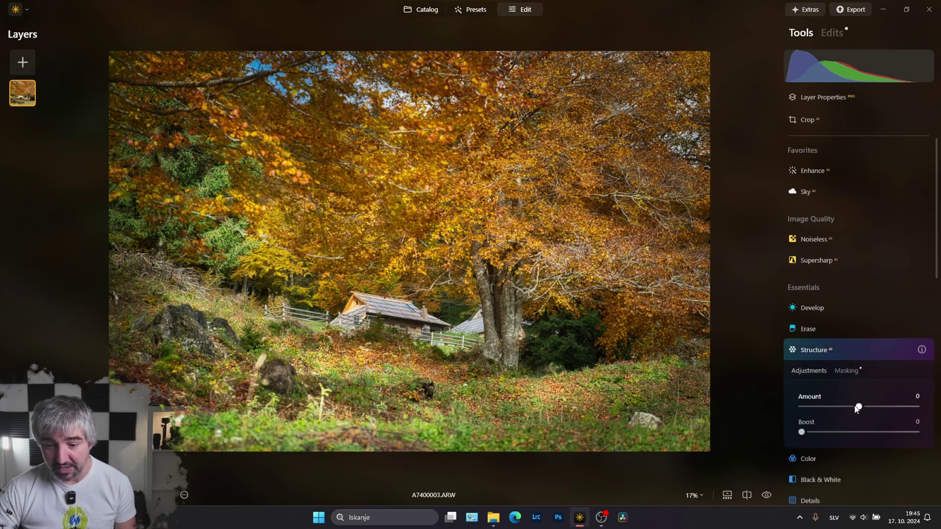
left_click_drag(858, 409, 887, 411)
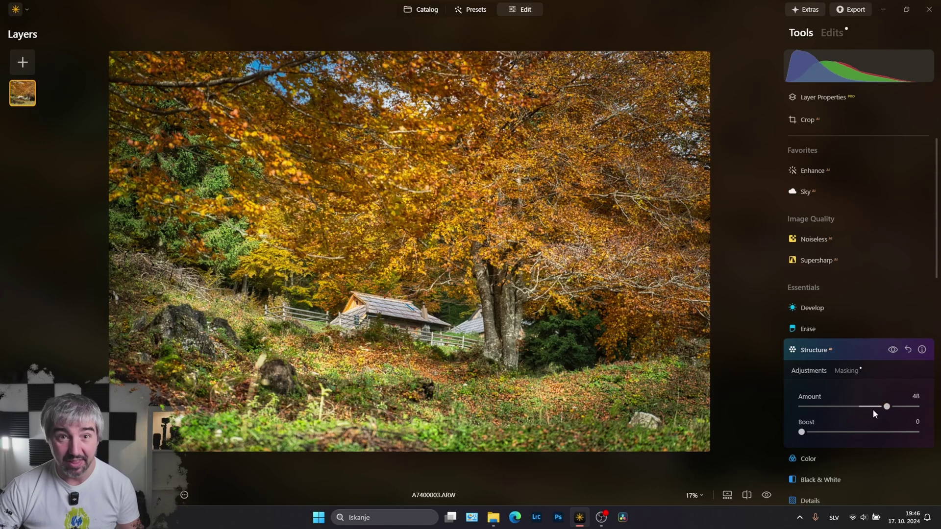
left_click(853, 352)
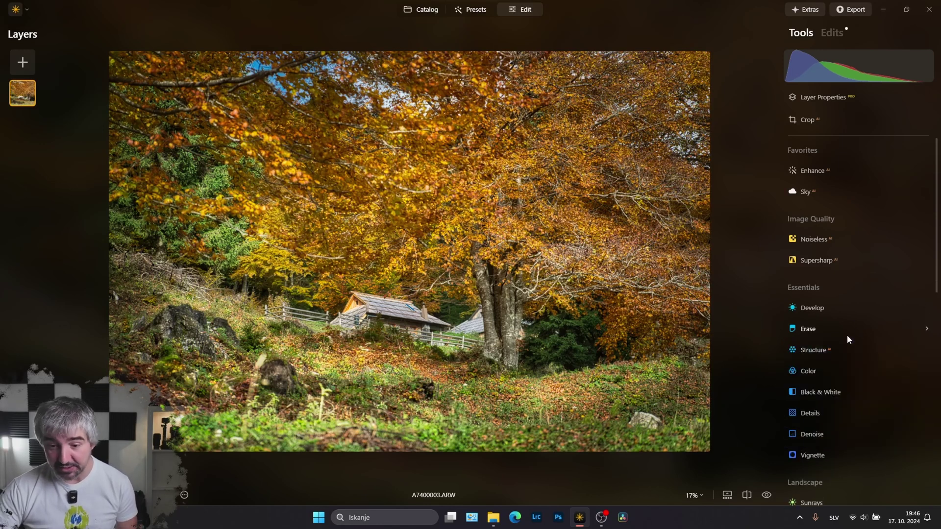
- Rework the vignette to Amount -48 and Size 34
scroll(841, 343, "down", 3)
left_click(807, 280)
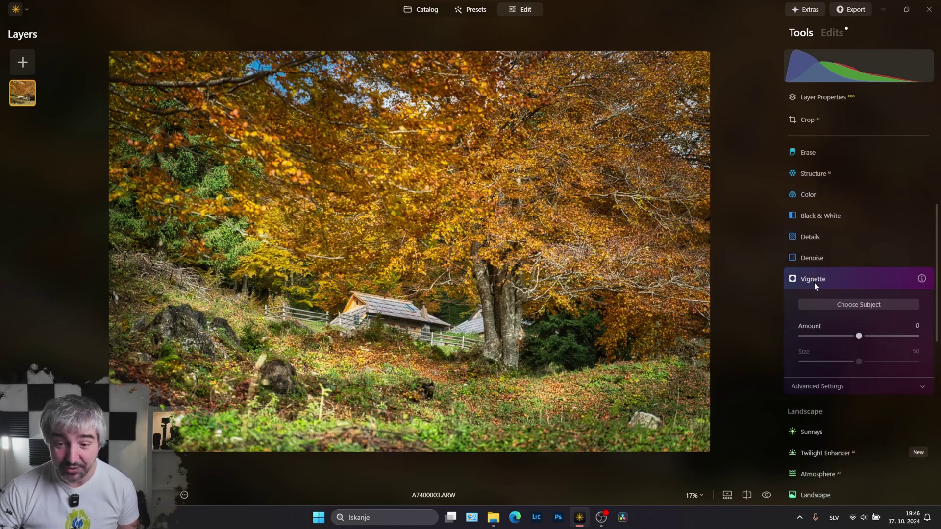
left_click_drag(859, 336, 840, 361)
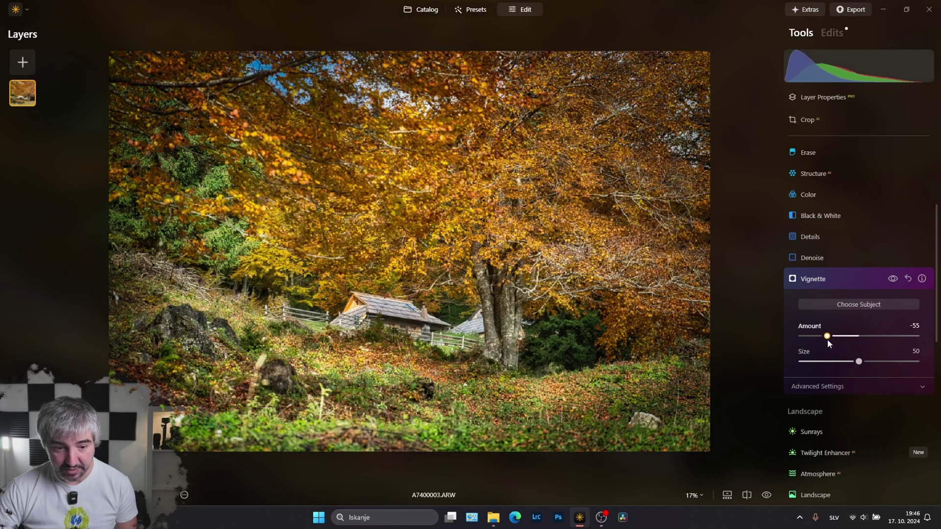
- In the Catalog, toggle between the unedited original and the finished A7400003.ARW edit
left_click(428, 10)
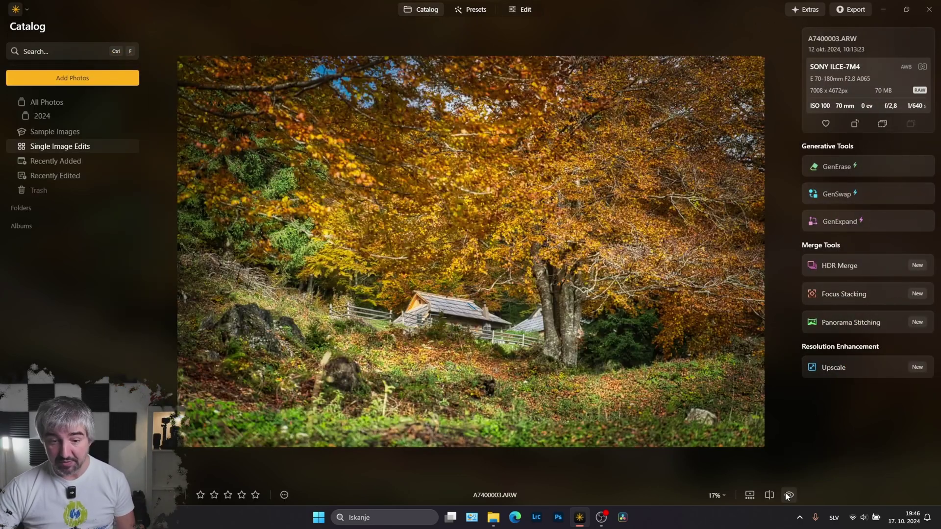
left_click(787, 495)
left_click(787, 495)
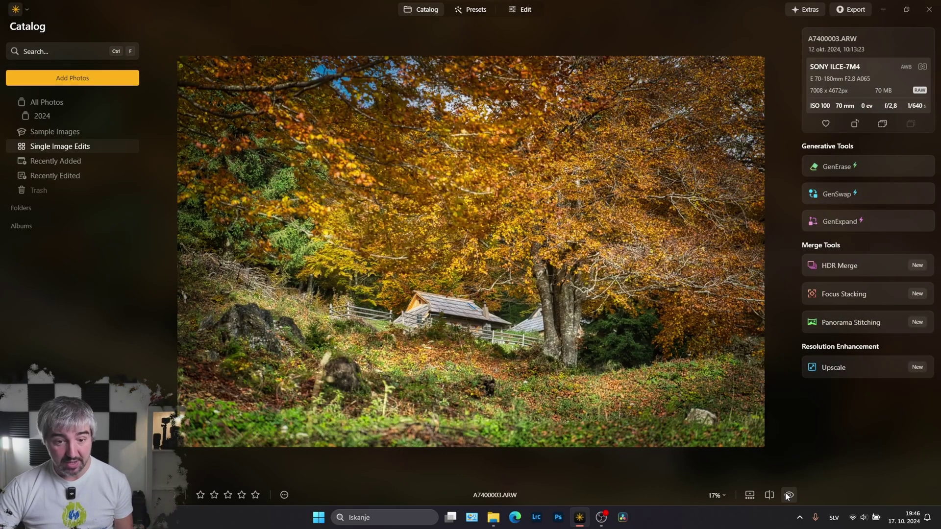